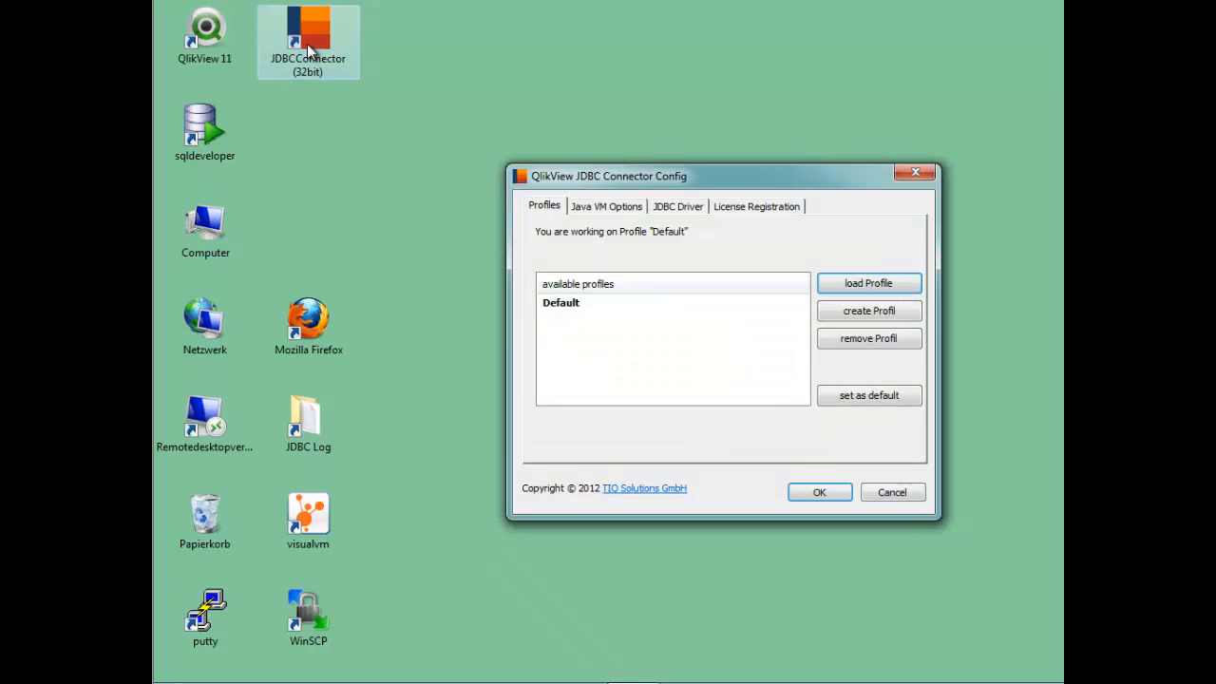
Add the ngdbc.jar library from the saphana folder as a JDBC driver in the connector configuration and confirm.
{"action": "left_click", "coordinate": [588, 302]}
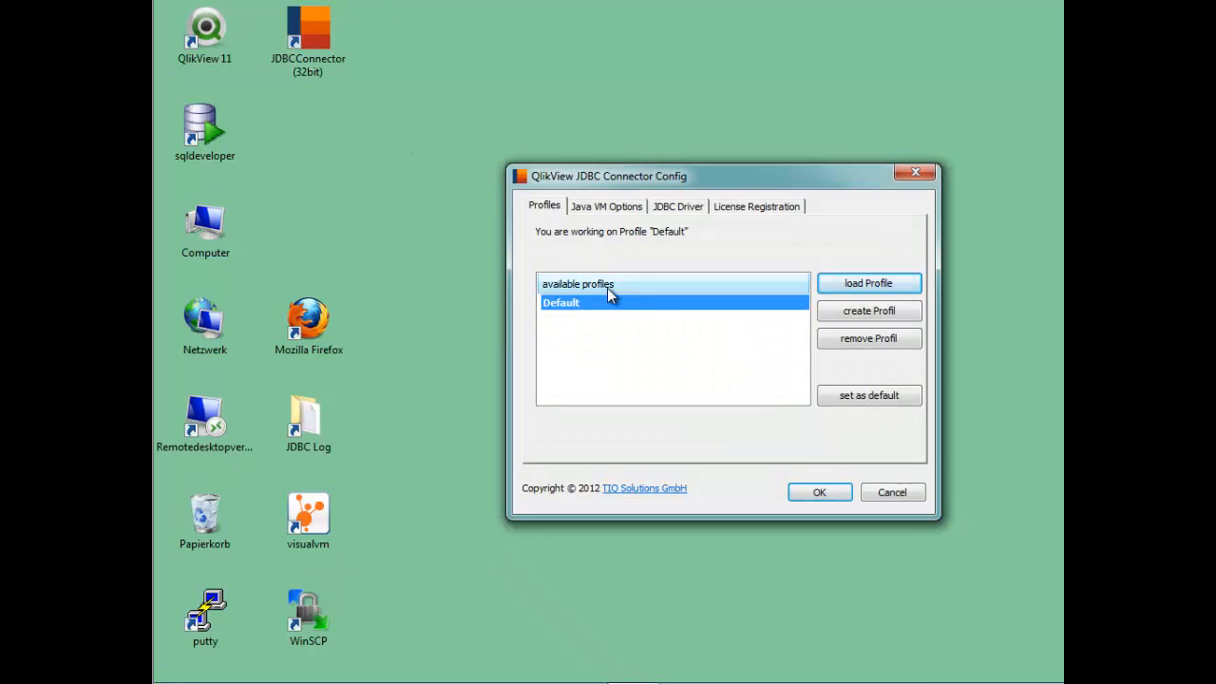
{"action": "left_click", "coordinate": [604, 207]}
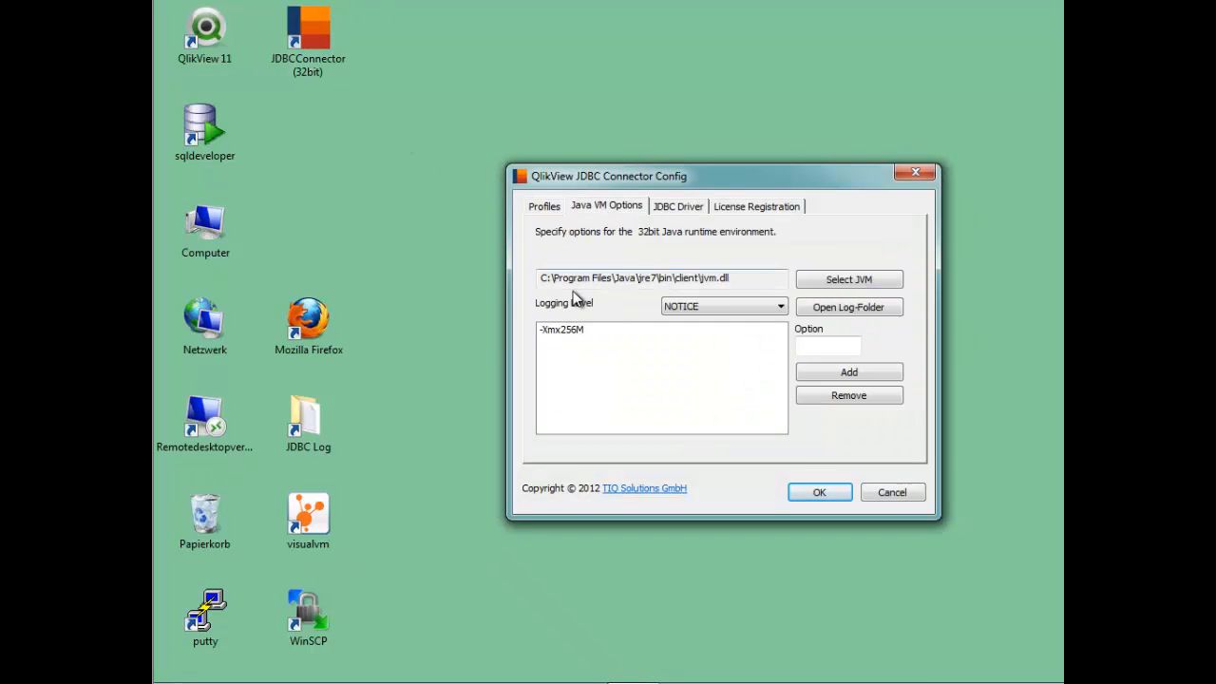
{"action": "left_click", "coordinate": [686, 212]}
{"action": "left_click", "coordinate": [847, 289]}
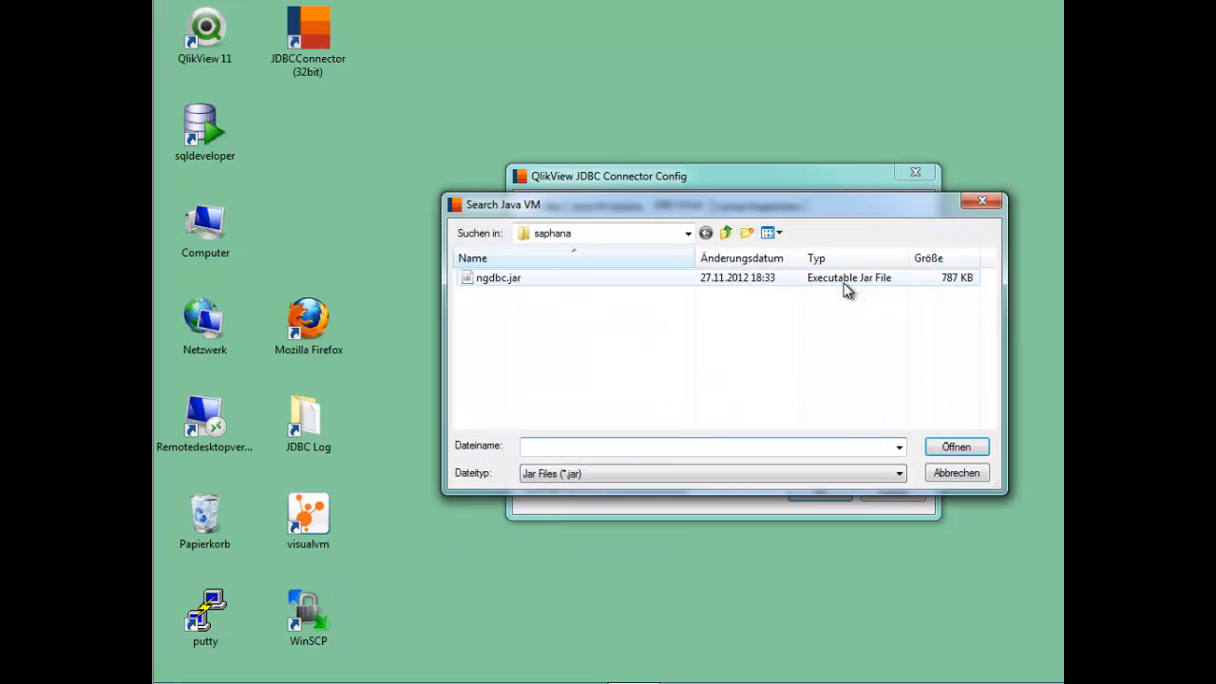
{"action": "double_click", "coordinate": [496, 276]}
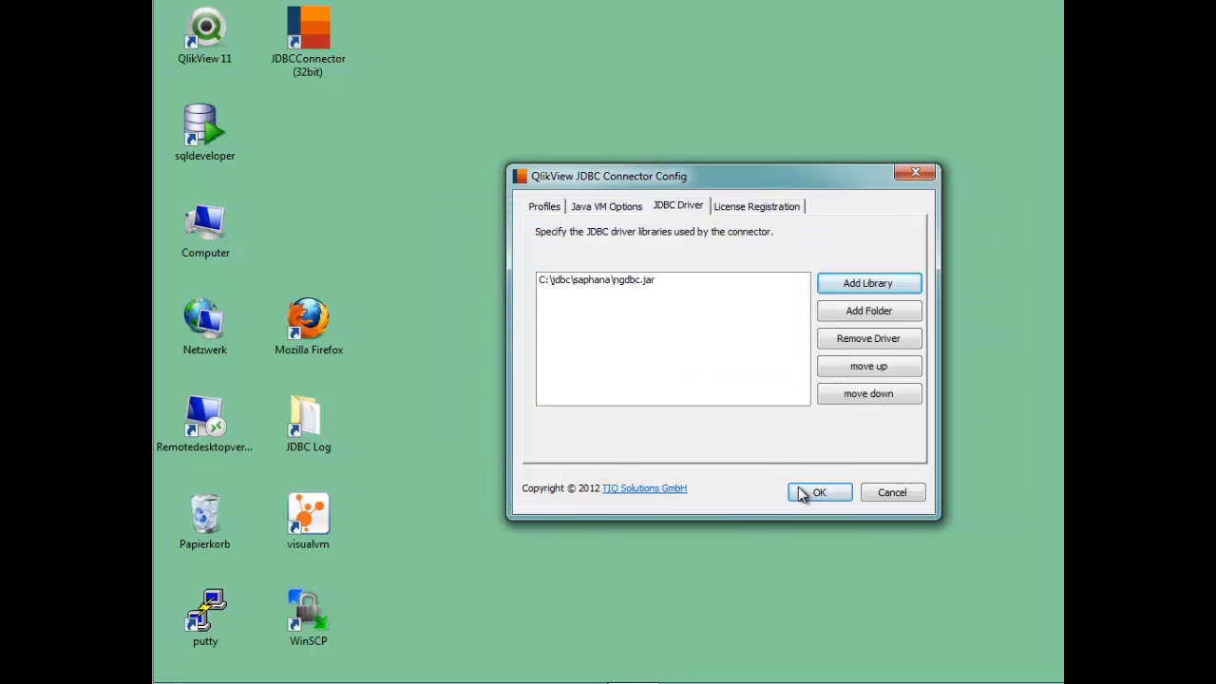
{"action": "left_click", "coordinate": [804, 491]}
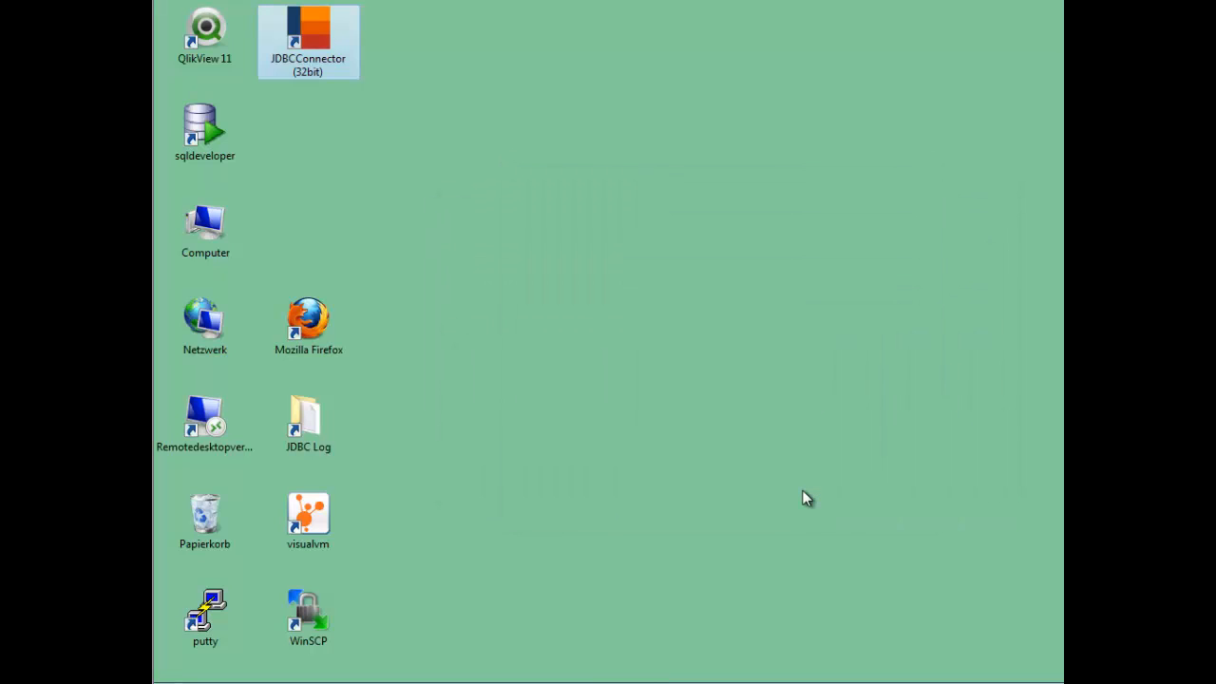
Launch QlikView 11 and maximize its window.
{"action": "left_click", "coordinate": [738, 434]}
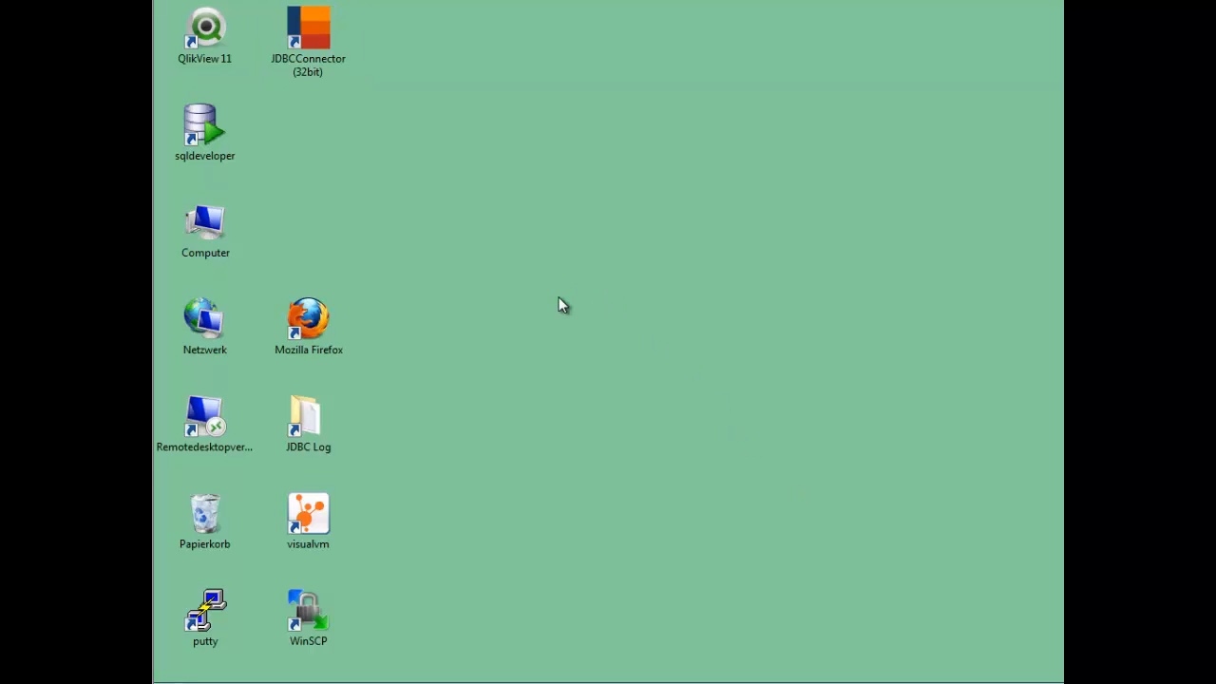
{"action": "double_click", "coordinate": [224, 37]}
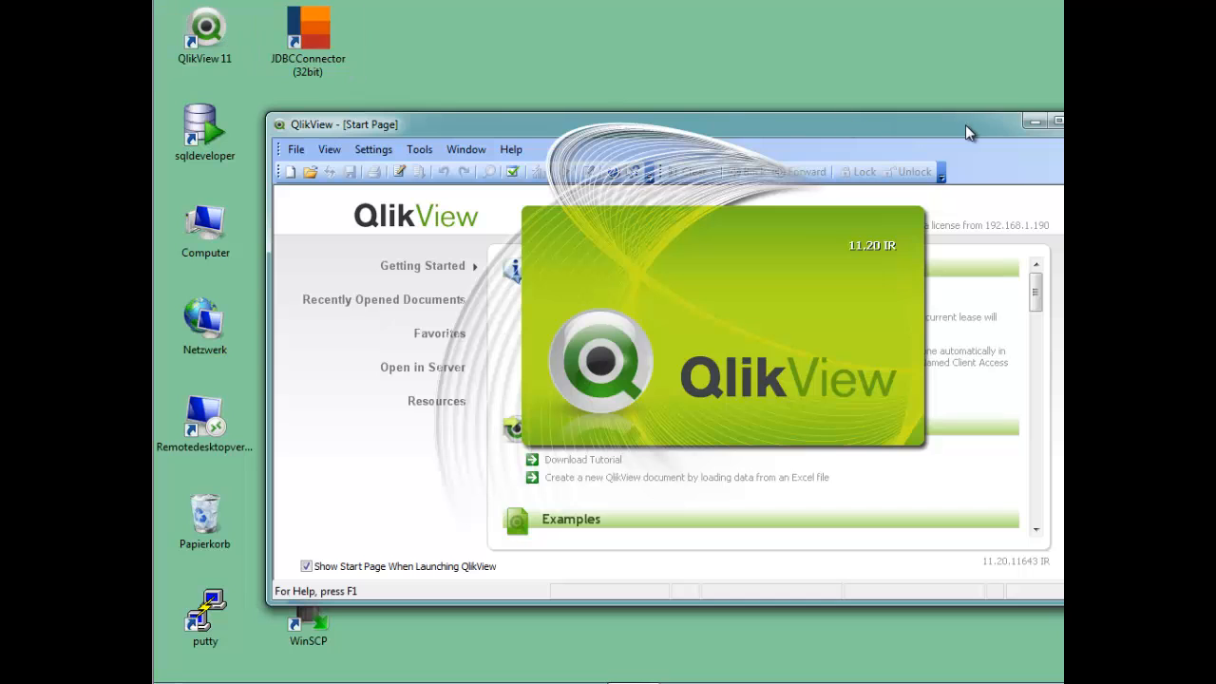
{"action": "left_click", "coordinate": [1056, 125]}
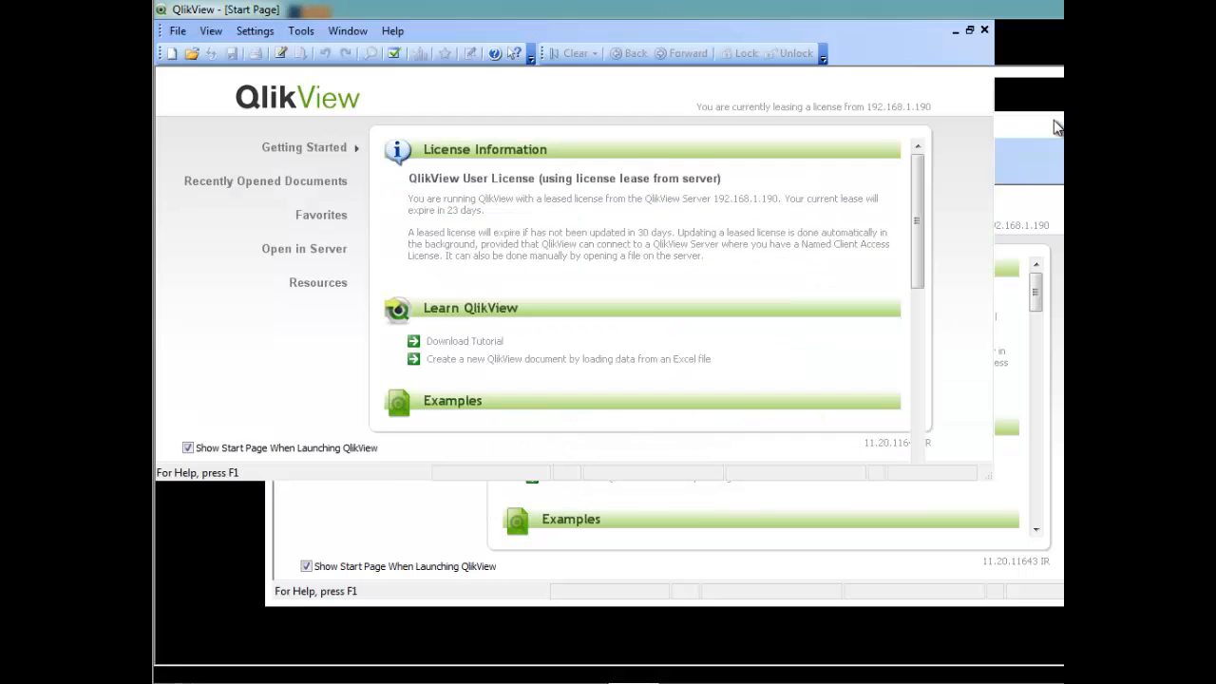
Open the About QlikView dialog to check the installed version, then close it.
{"action": "left_click", "coordinate": [393, 30]}
{"action": "left_click", "coordinate": [421, 211]}
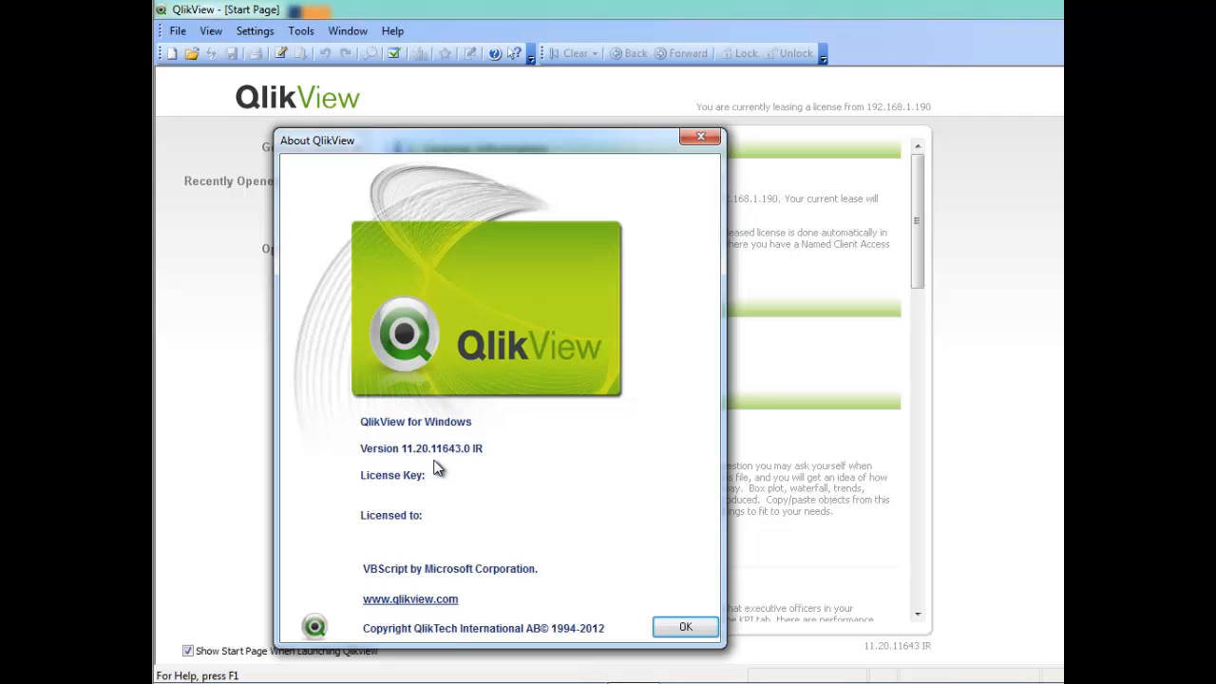
{"action": "left_click", "coordinate": [682, 628]}
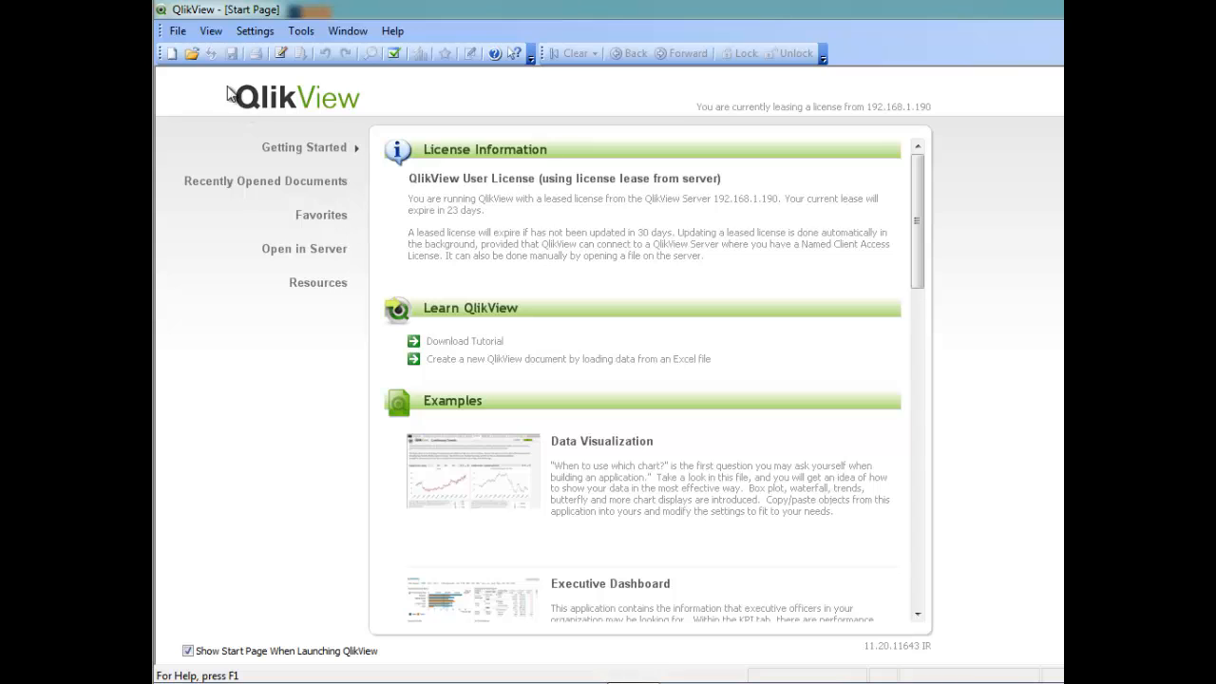
Create a new document, cancel the data source wizard, and open the script editor.
{"action": "left_click", "coordinate": [170, 54]}
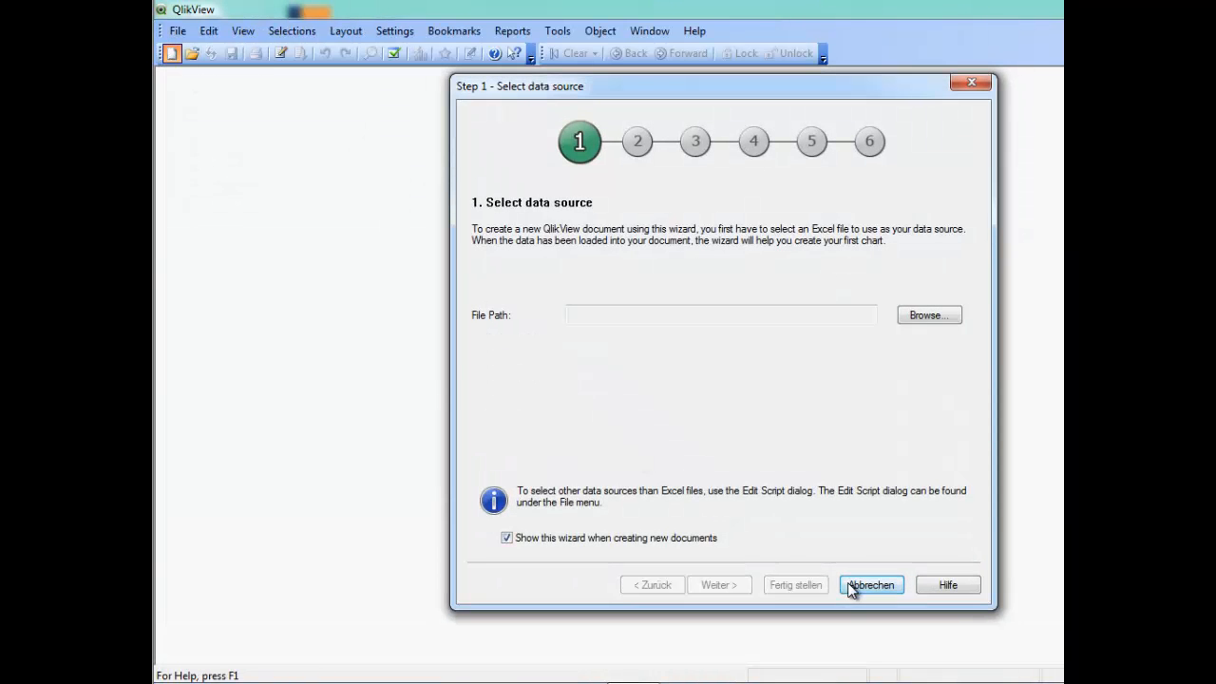
{"action": "left_click", "coordinate": [852, 574]}
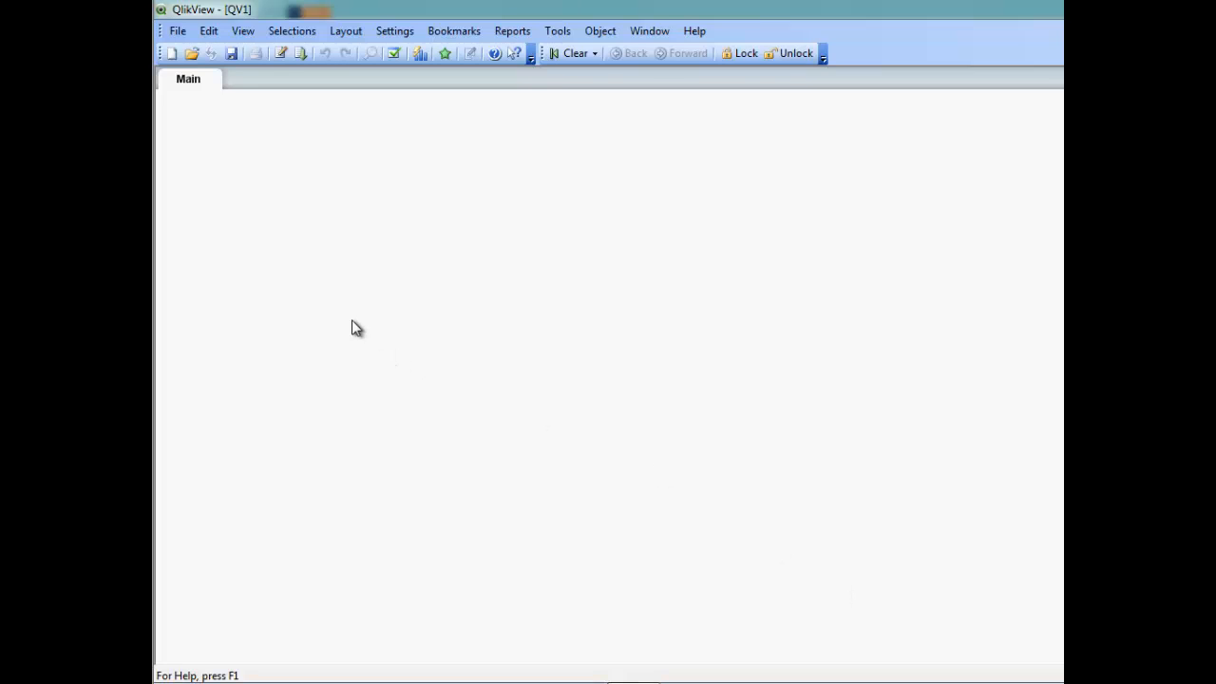
{"action": "left_click", "coordinate": [282, 53]}
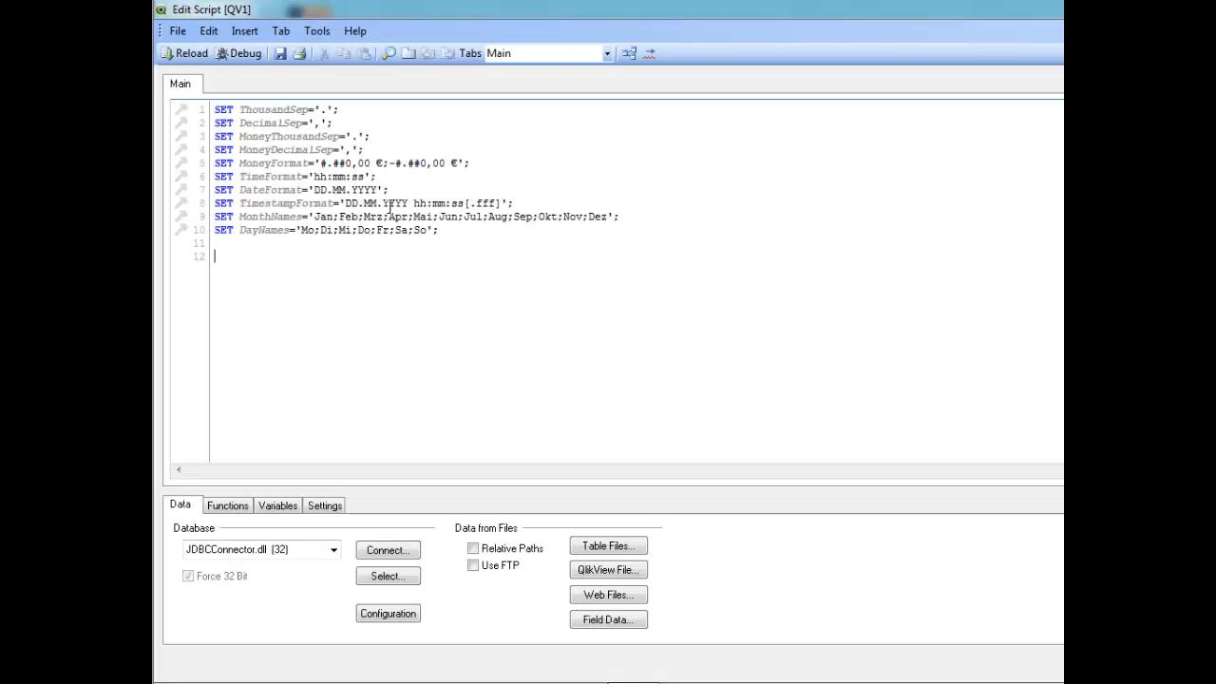
Choose JDBCConnector.dll (32) as the database and open its connection dialog.
{"action": "mouse_move", "coordinate": [826, 680]}
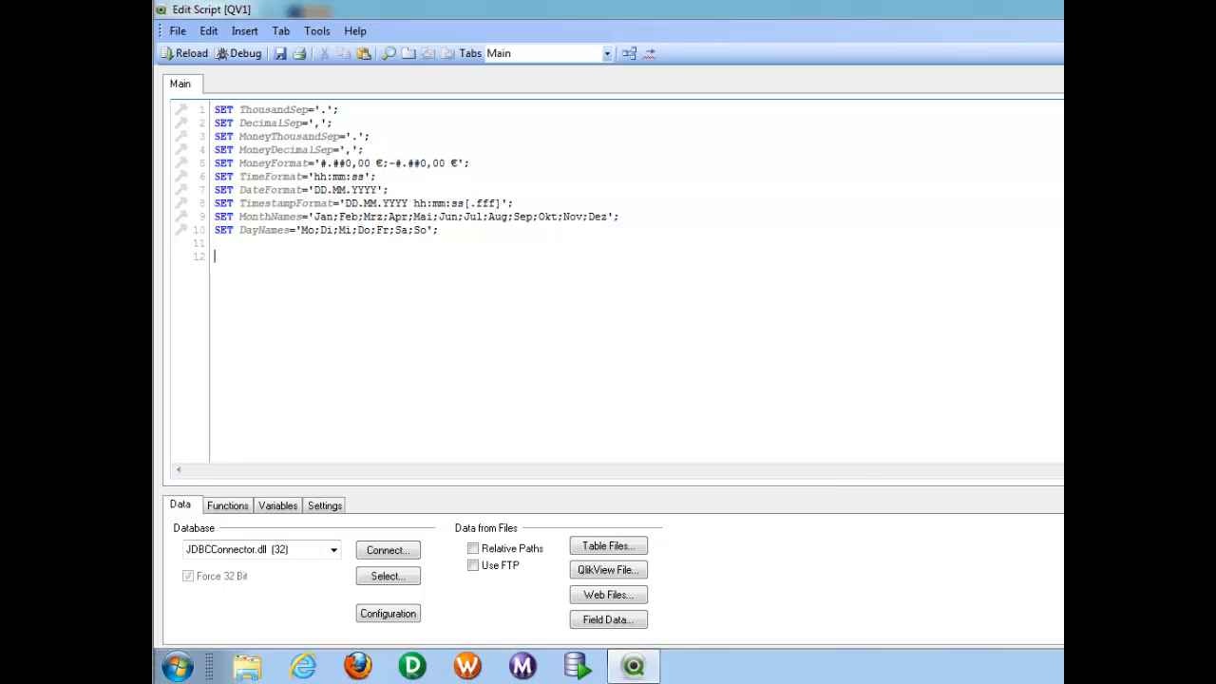
{"action": "left_click", "coordinate": [334, 552]}
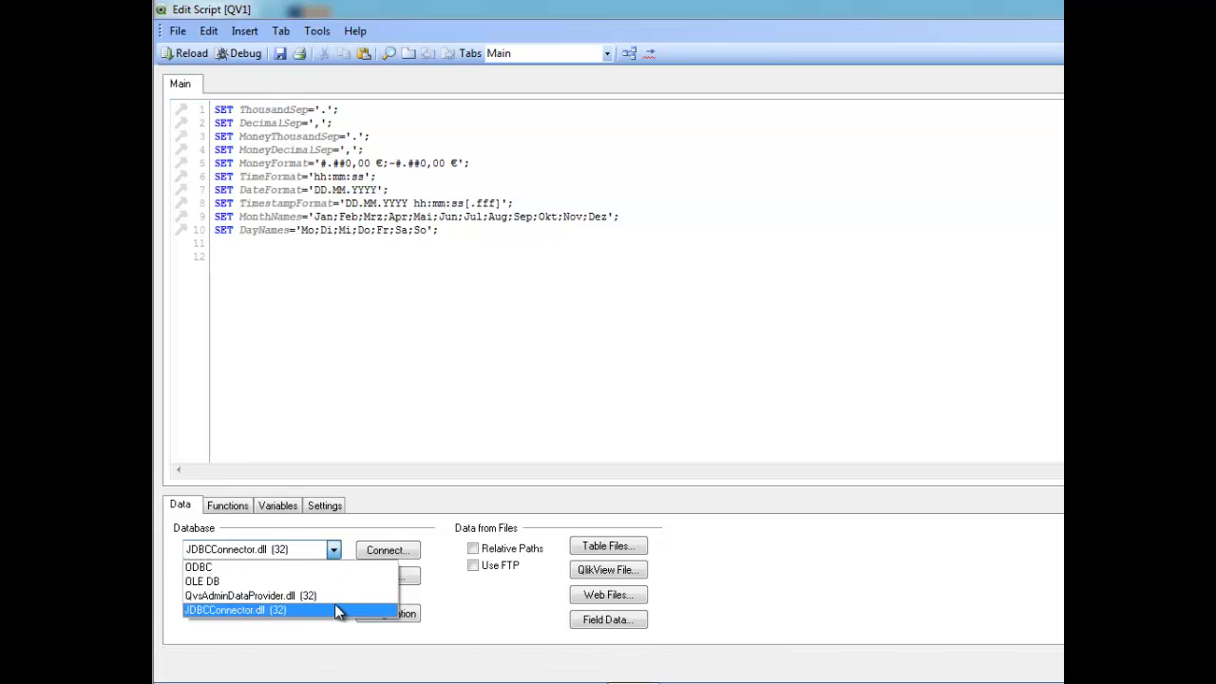
{"action": "left_click", "coordinate": [334, 606]}
{"action": "left_click", "coordinate": [379, 551]}
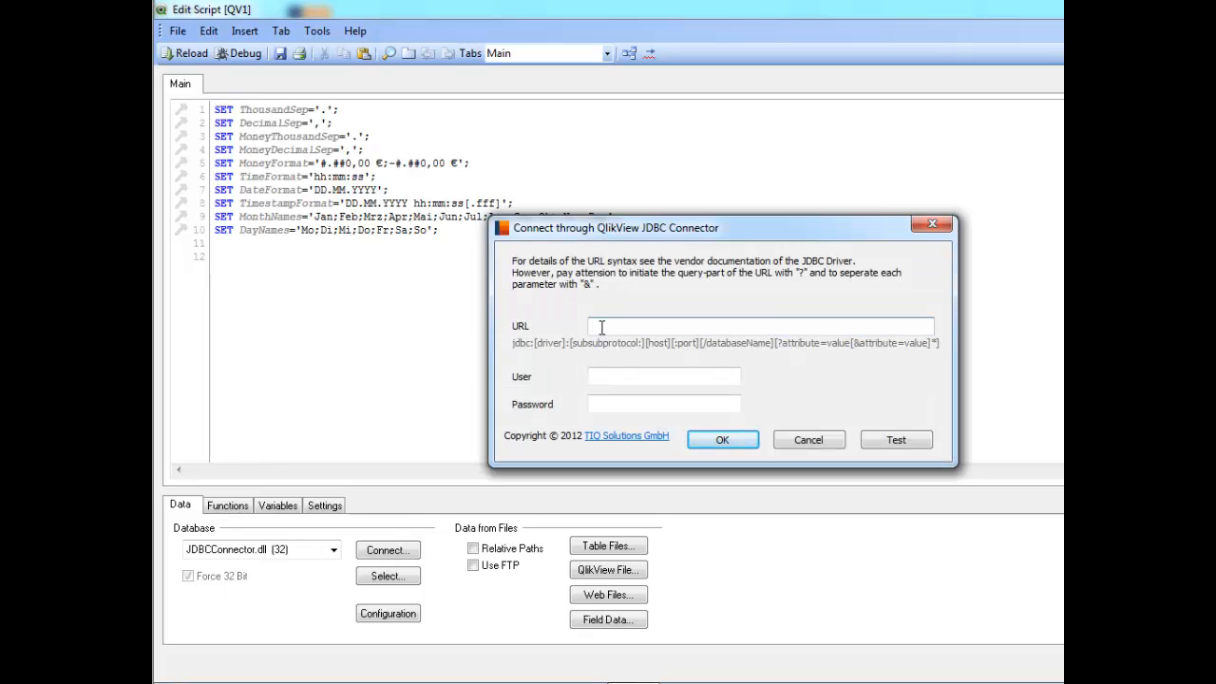
Paste the URL jdbc:sap://192.168.227.111:30315/?autocommit=false&connector.driverClass=com.sap.db.jdbc.Driver; into the connection URL field.
{"action": "key", "text": "ctrl+v"}
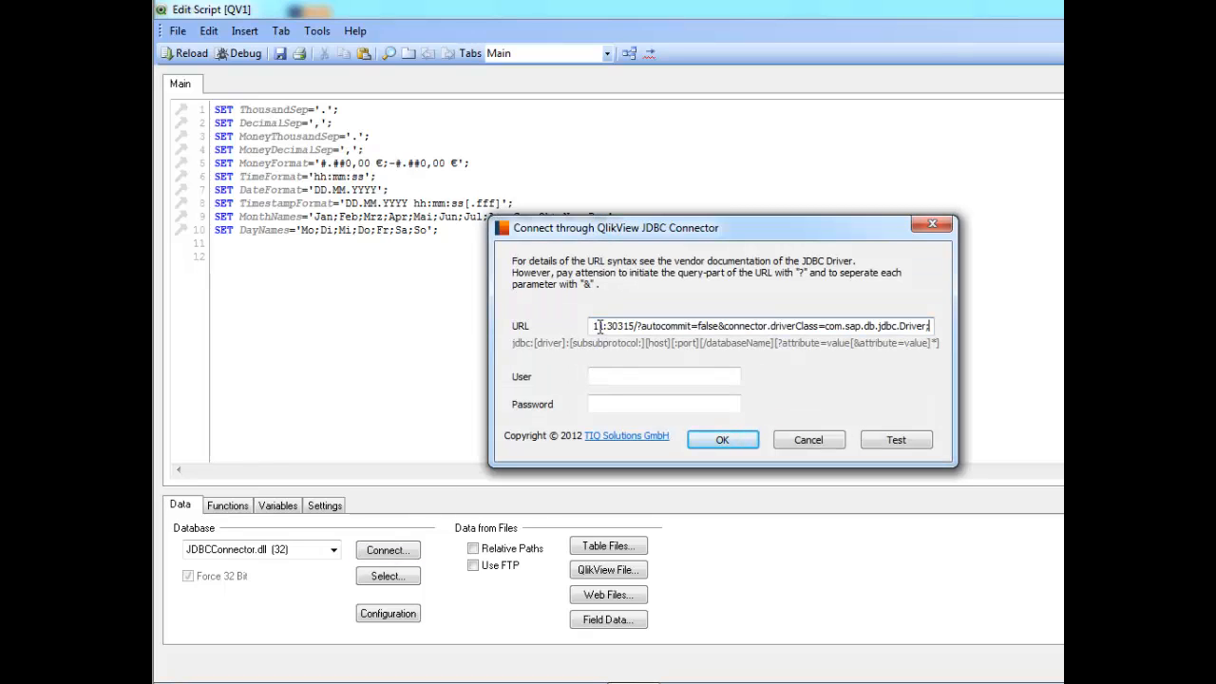
{"action": "key", "text": "Home"}
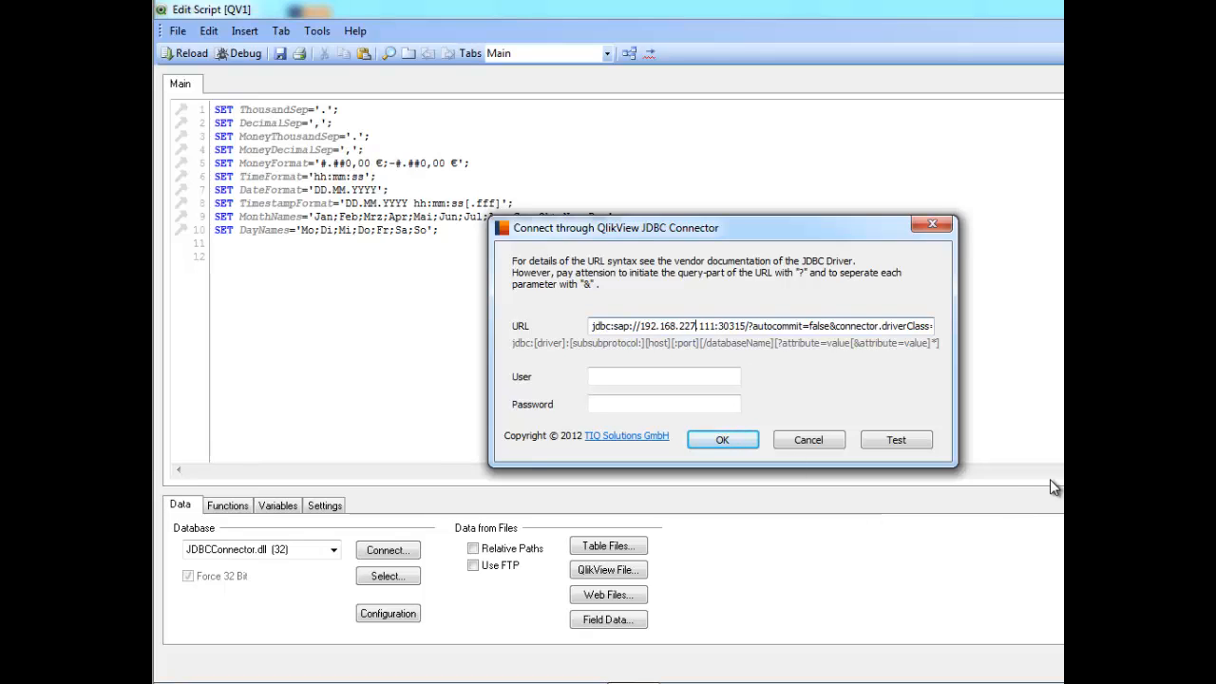
{"action": "key", "text": "Right"}
{"action": "key", "text": "Right"}
{"action": "key", "text": "Right"}
{"action": "key", "text": "Right"}
{"action": "key", "text": "Right"}
{"action": "key", "text": "Right"}
{"action": "key", "text": "Right"}
{"action": "key", "text": "Right"}
{"action": "key", "text": "Right"}
{"action": "key", "text": "Right"}
{"action": "key", "text": "Right"}
{"action": "key", "text": "Right"}
{"action": "key", "text": "Right"}
{"action": "key", "text": "Right"}
{"action": "key", "text": "Right"}
{"action": "key", "text": "Right"}
{"action": "key", "text": "Right"}
{"action": "key", "text": "Right"}
{"action": "key", "text": "Right"}
{"action": "key", "text": "Right"}
{"action": "key", "text": "Right"}
{"action": "key", "text": "Right"}
{"action": "key", "text": "Right"}
{"action": "key", "text": "Right"}
{"action": "key", "text": "Right"}
{"action": "key", "text": "Right"}
{"action": "key", "text": "Right"}
{"action": "key", "text": "Right"}
{"action": "key", "text": "Right"}
{"action": "key", "text": "Right"}
{"action": "key", "text": "Right"}
{"action": "key", "text": "Right"}
{"action": "key", "text": "Right"}
{"action": "key", "text": "Right"}
{"action": "key", "text": "Right"}
{"action": "key", "text": "Right"}
{"action": "key", "text": "Right"}
{"action": "key", "text": "Right"}
{"action": "key", "text": "Right"}
{"action": "key", "text": "Right"}
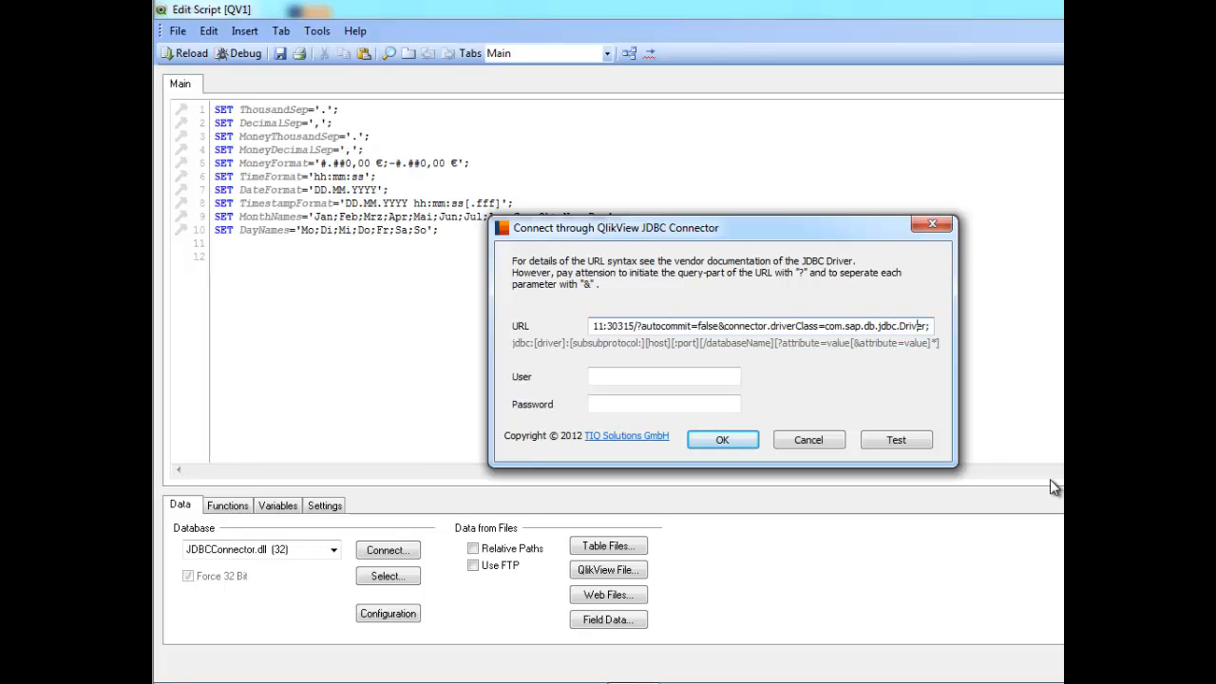
{"action": "key", "text": "BackSpace"}
{"action": "key", "text": "shift+Left"}
{"action": "key", "text": "shift+Left"}
{"action": "key", "text": "shift+Left"}
{"action": "key", "text": "shift+Left"}
{"action": "key", "text": "shift+Left"}
{"action": "key", "text": "shift+Left"}
{"action": "key", "text": "shift+Left"}
{"action": "key", "text": "shift+Left"}
{"action": "key", "text": "shift+Left"}
{"action": "key", "text": "shift+Left"}
{"action": "key", "text": "shift+Left"}
{"action": "key", "text": "shift+Left"}
{"action": "key", "text": "shift+Left"}
{"action": "key", "text": "shift+Left"}
{"action": "key", "text": "shift+Left"}
{"action": "key", "text": "shift+Left"}
{"action": "key", "text": "shift+Left"}
{"action": "key", "text": "shift+Left"}
{"action": "key", "text": "shift+Left"}
{"action": "key", "text": "shift+Left"}
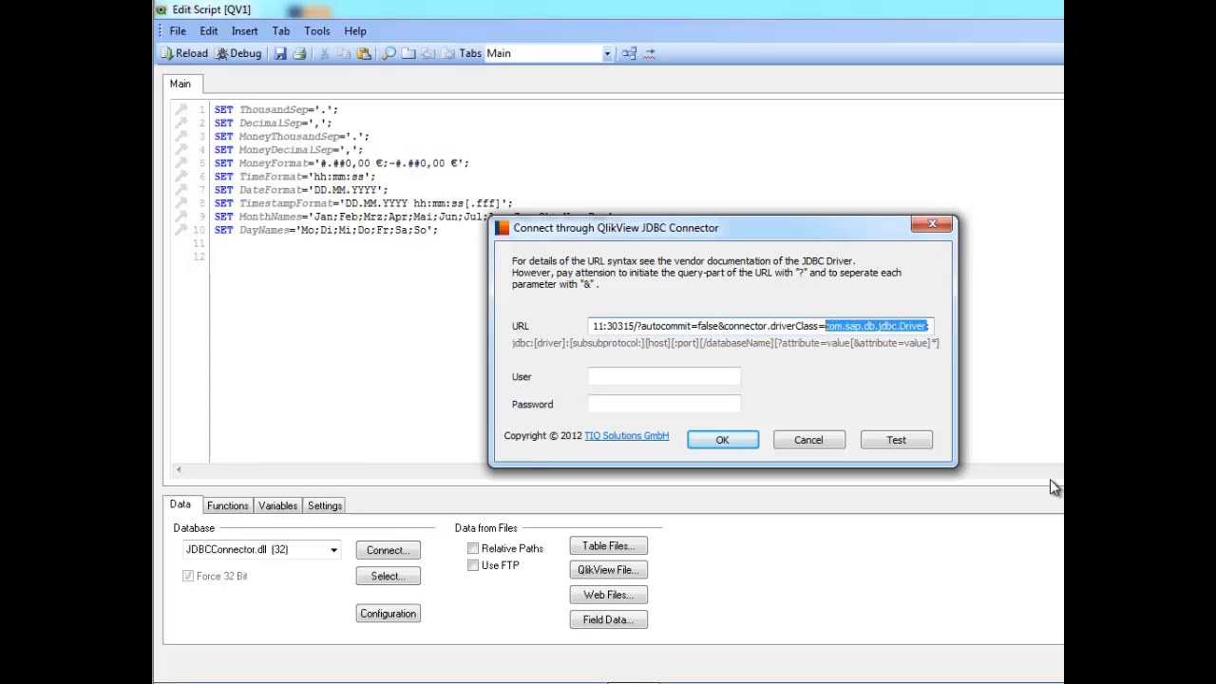
Enter the user Testuser and the account password, then confirm the JDBC connection.
{"action": "left_click", "coordinate": [643, 375]}
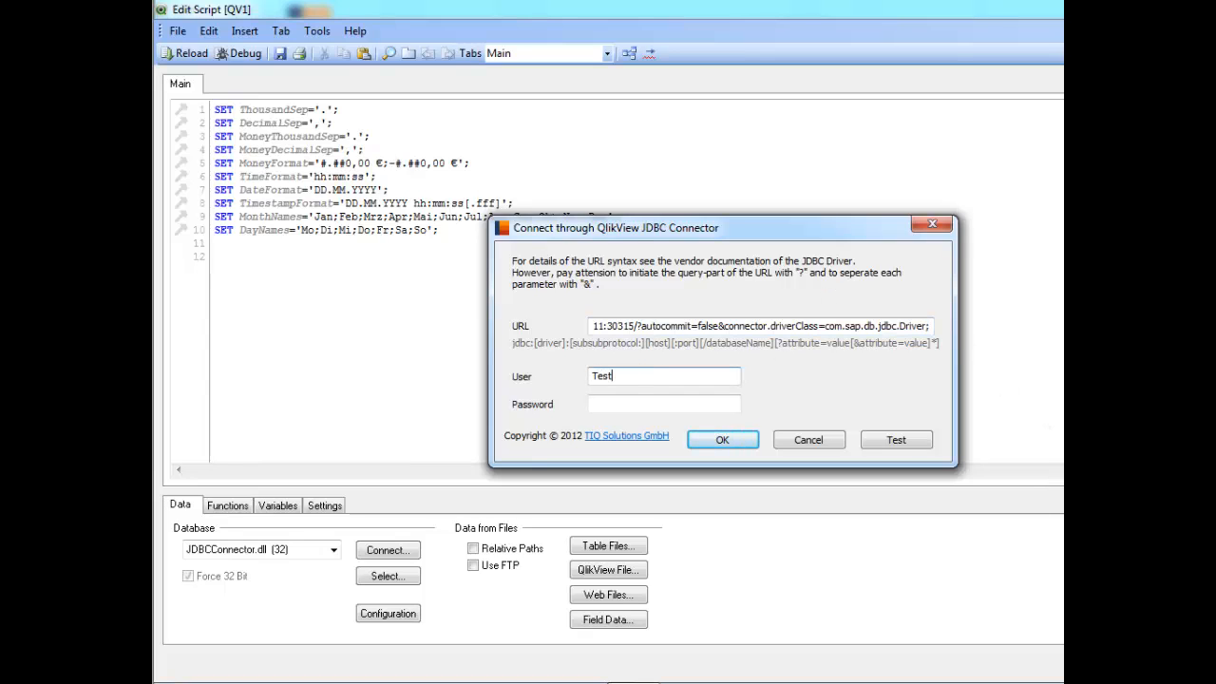
{"action": "type", "text": "Testuser"}
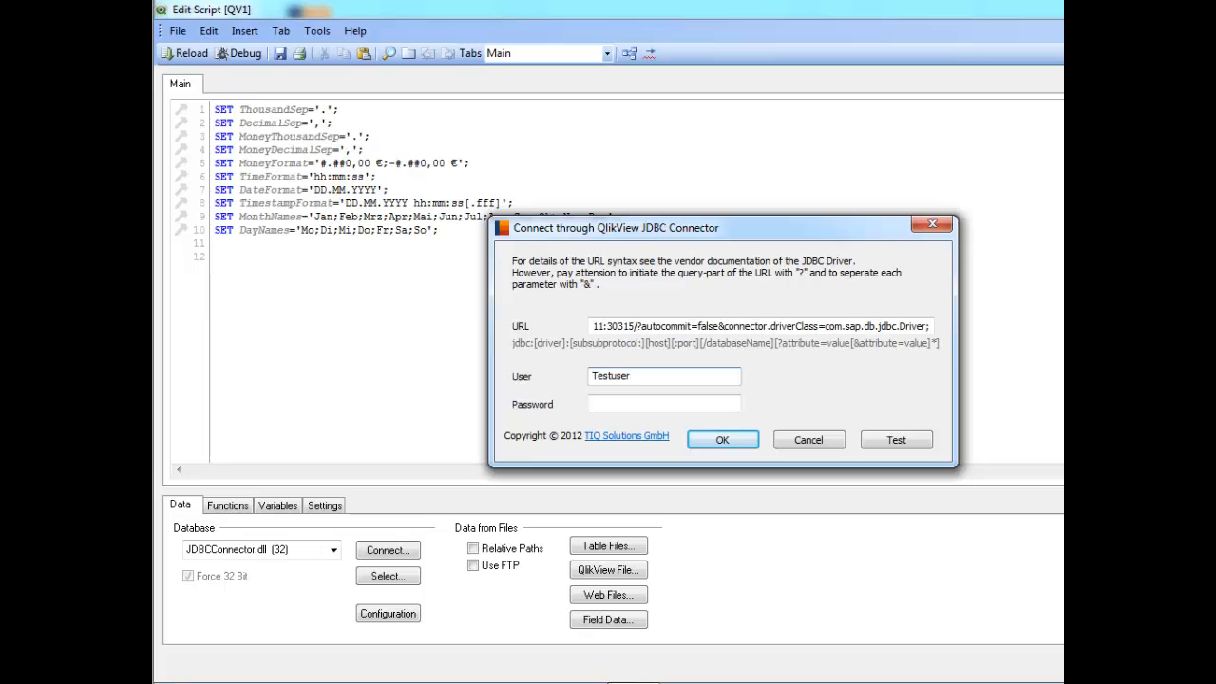
{"action": "key", "text": "Tab"}
{"action": "type", "text": "••••••••"}
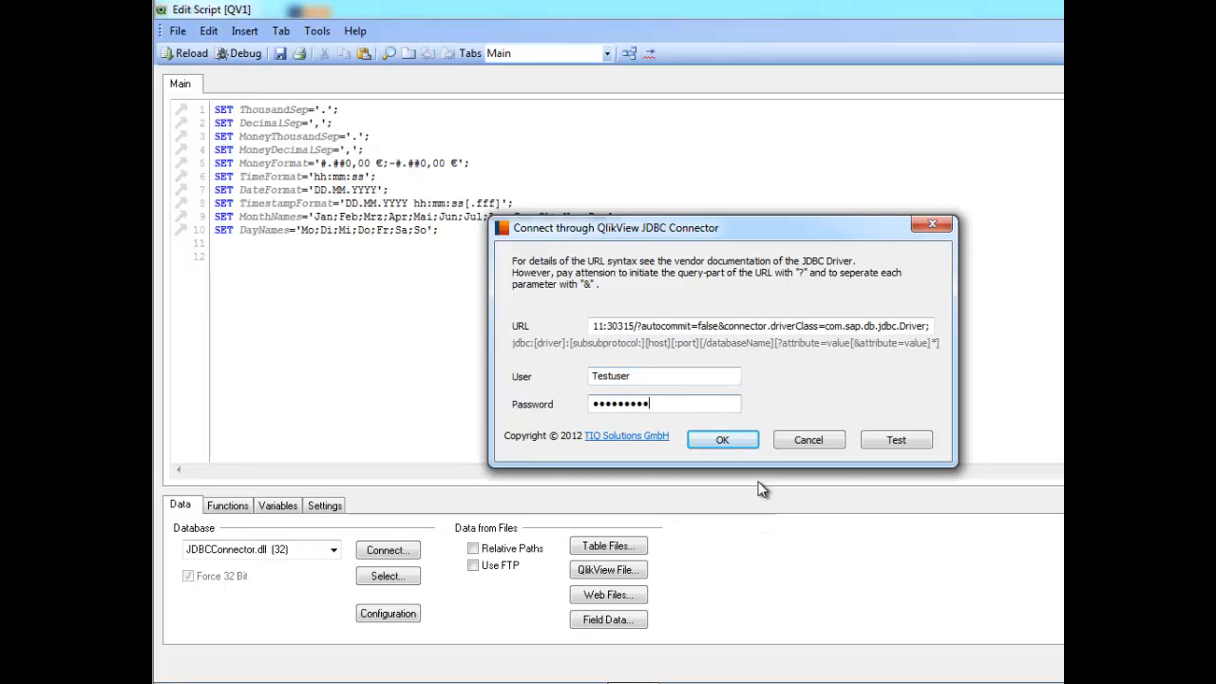
{"action": "left_click", "coordinate": [720, 438]}
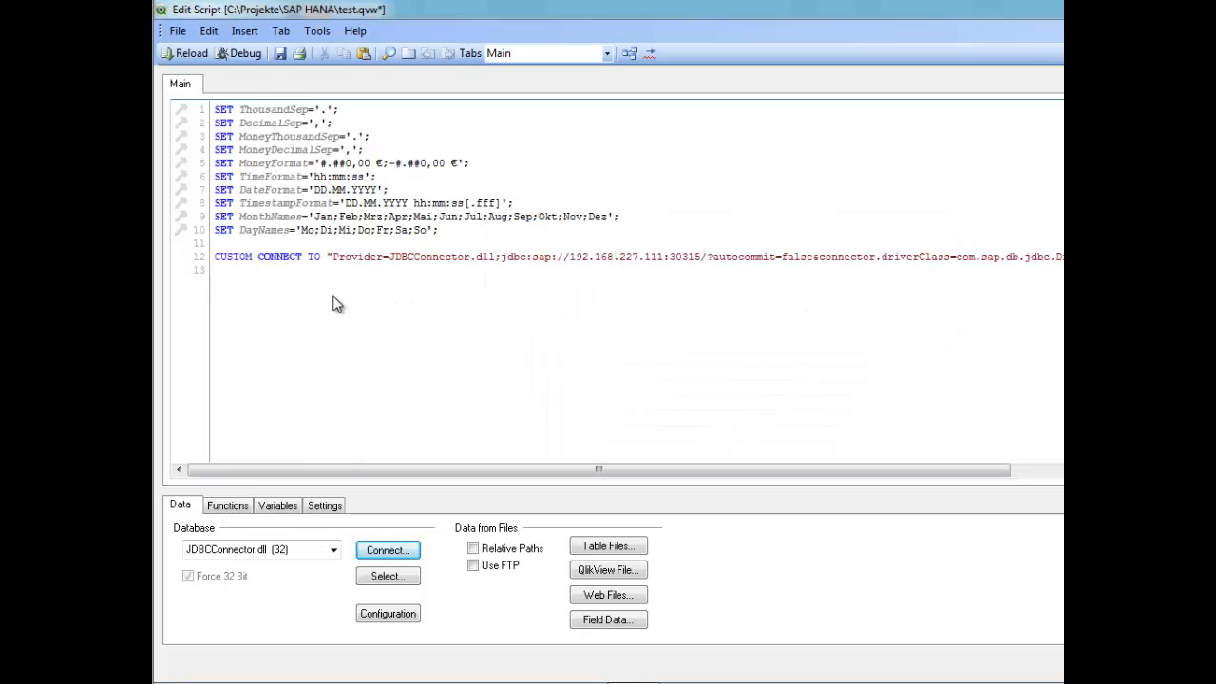
Use the Select statement builder to insert SQL SELECT * FROM _SYS_BI.BIMC_ALL_CUBES; into the script.
{"action": "left_click", "coordinate": [375, 579]}
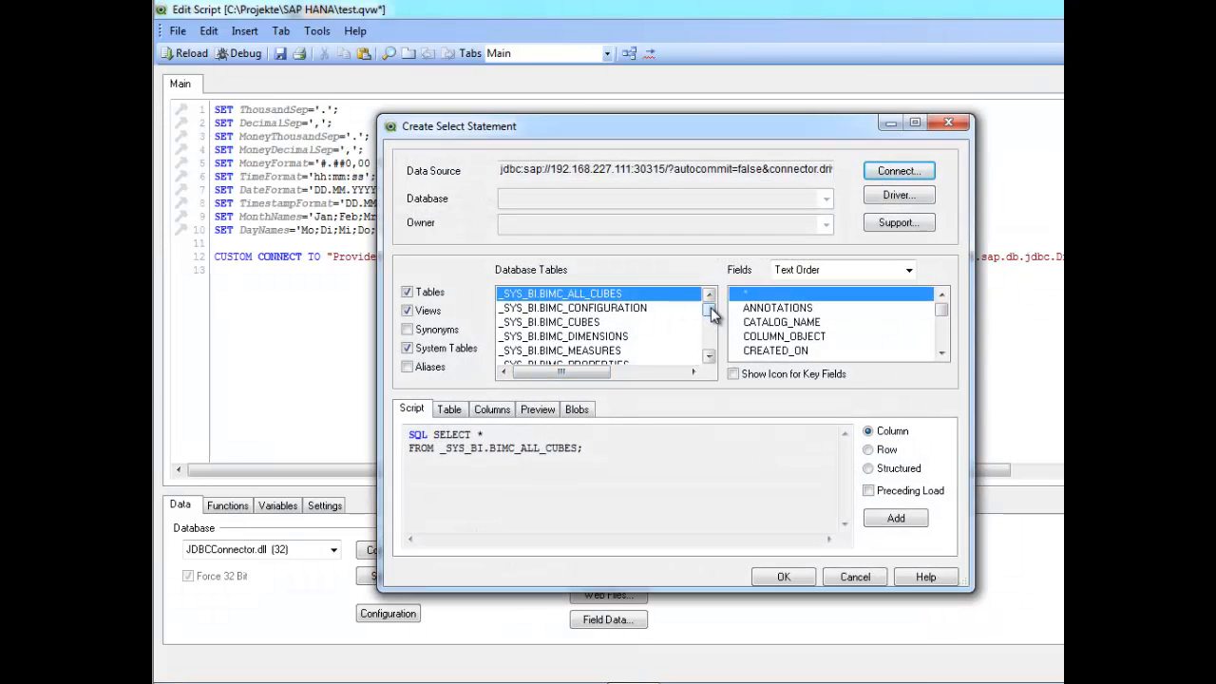
{"action": "left_click_drag", "start_coordinate": [711, 315], "coordinate": [708, 359]}
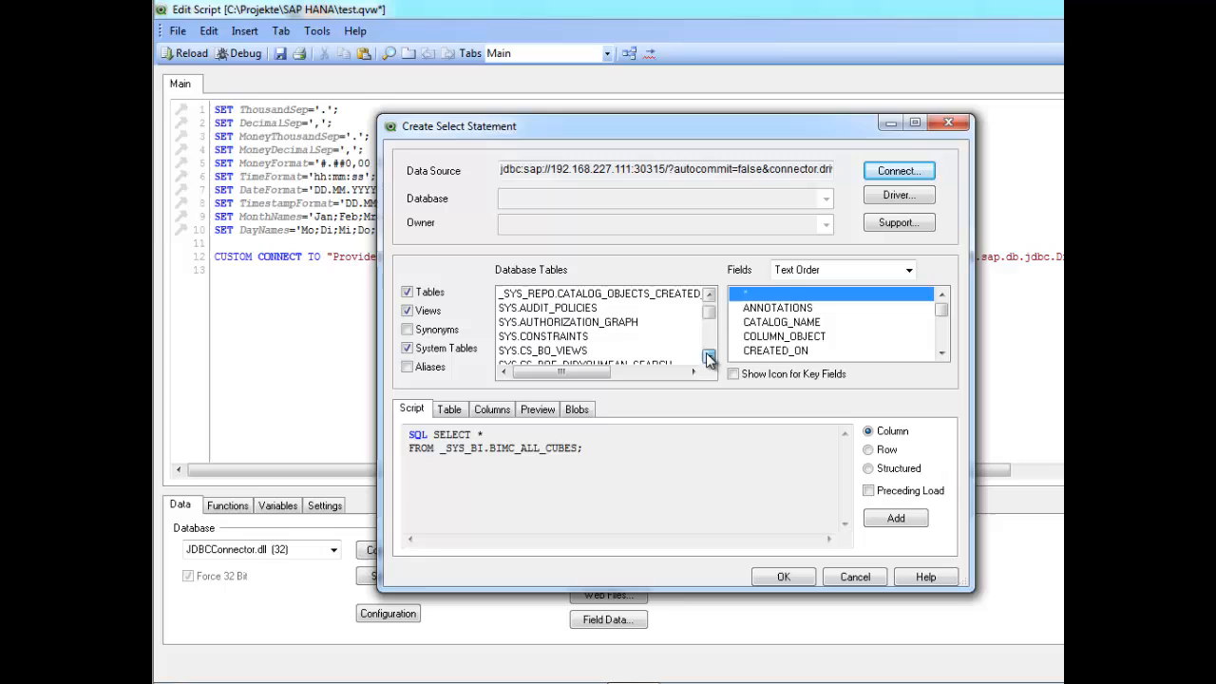
{"action": "left_click", "coordinate": [423, 310]}
{"action": "left_click", "coordinate": [408, 311]}
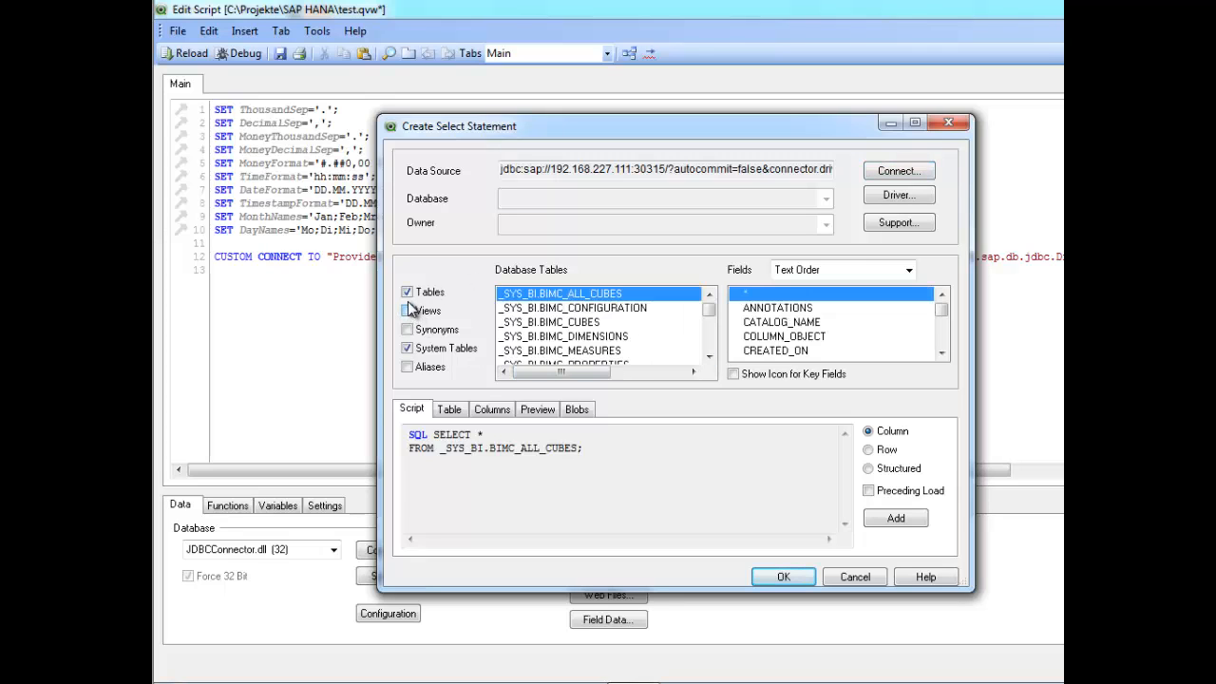
{"action": "left_click", "coordinate": [409, 311]}
{"action": "mouse_move", "coordinate": [711, 315]}
{"action": "left_mouse_down"}
{"action": "mouse_move", "coordinate": [707, 357]}
{"action": "mouse_move", "coordinate": [709, 304]}
{"action": "left_mouse_up"}
{"action": "left_click", "coordinate": [783, 578]}
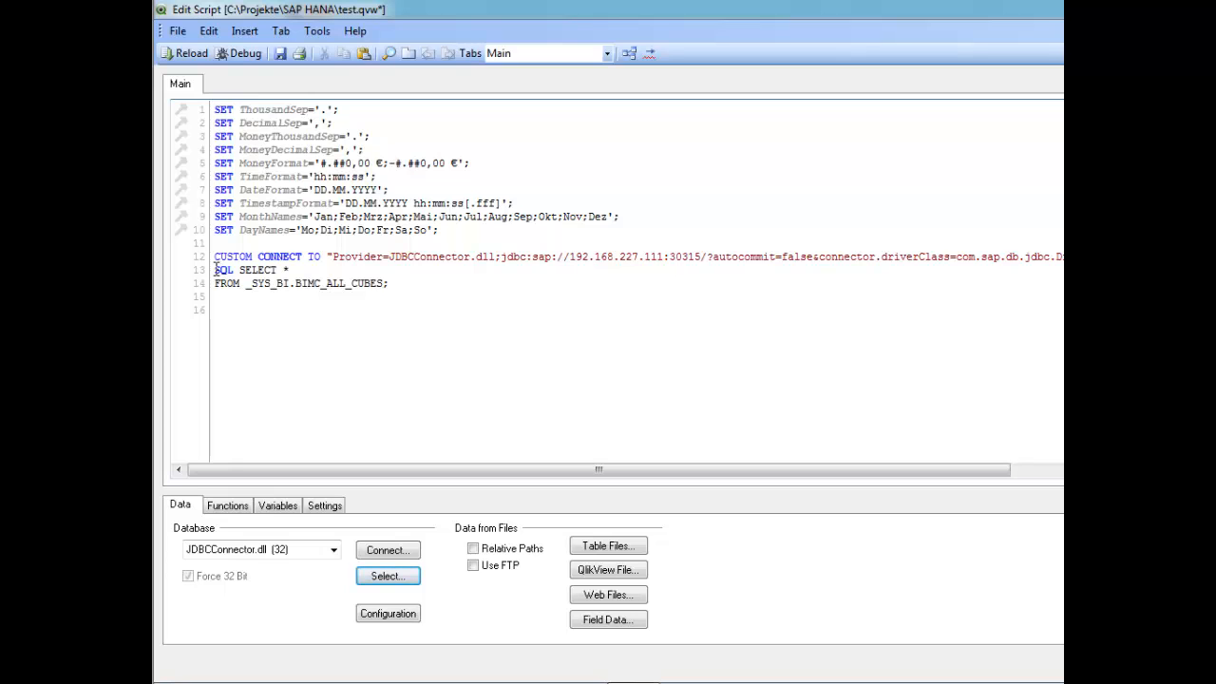
Insert a blank line before the SELECT statement, reload the script, and cancel the sheet field selection.
{"action": "key", "text": "Return"}
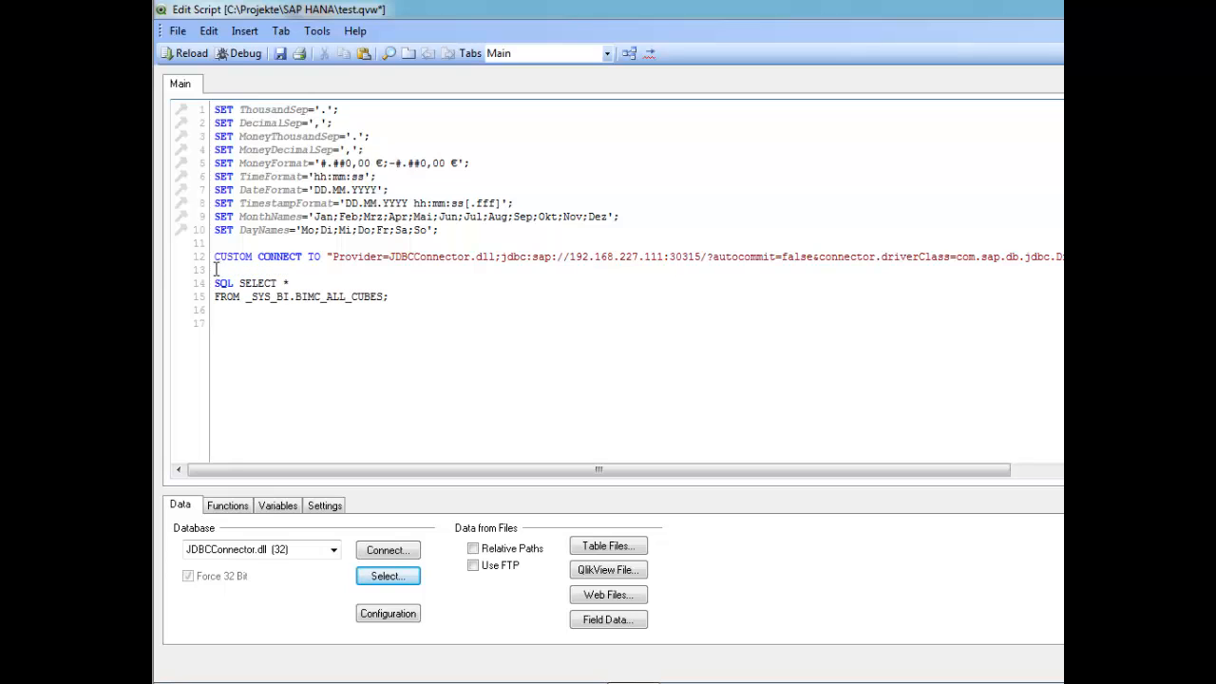
{"action": "left_click", "coordinate": [194, 55]}
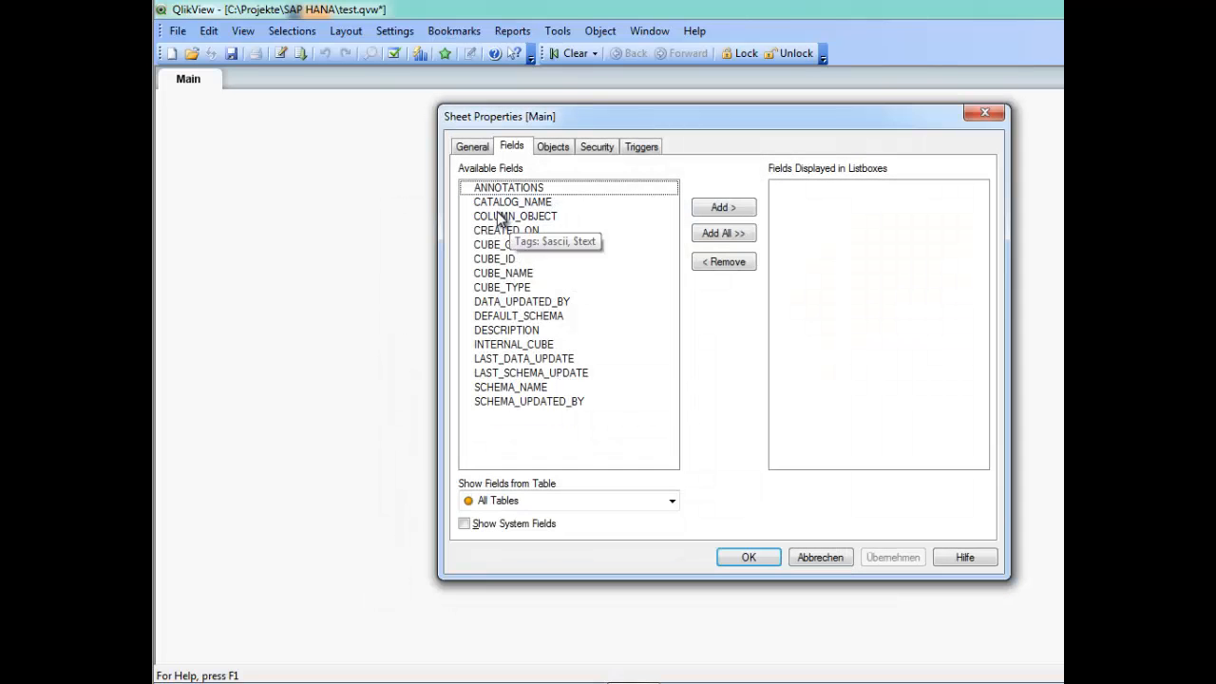
{"action": "left_click", "coordinate": [805, 558]}
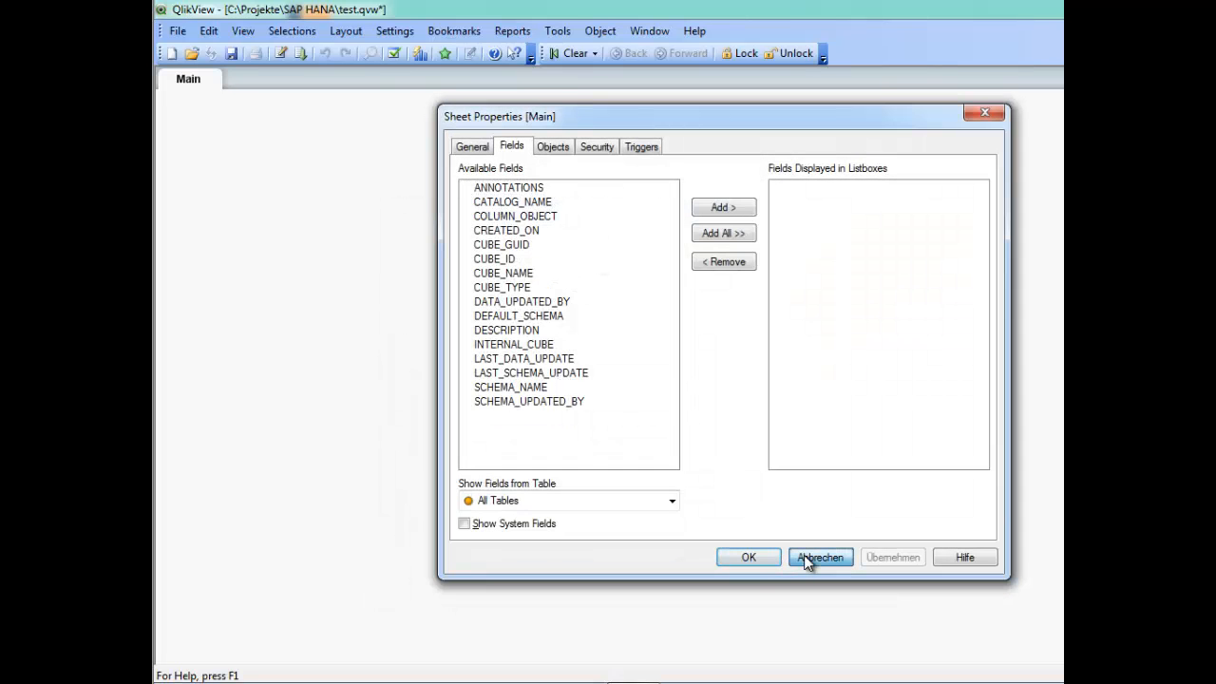
Add a new table box showing all available fields, then enlarge it and reposition it on the sheet.
{"action": "right_click", "coordinate": [335, 193]}
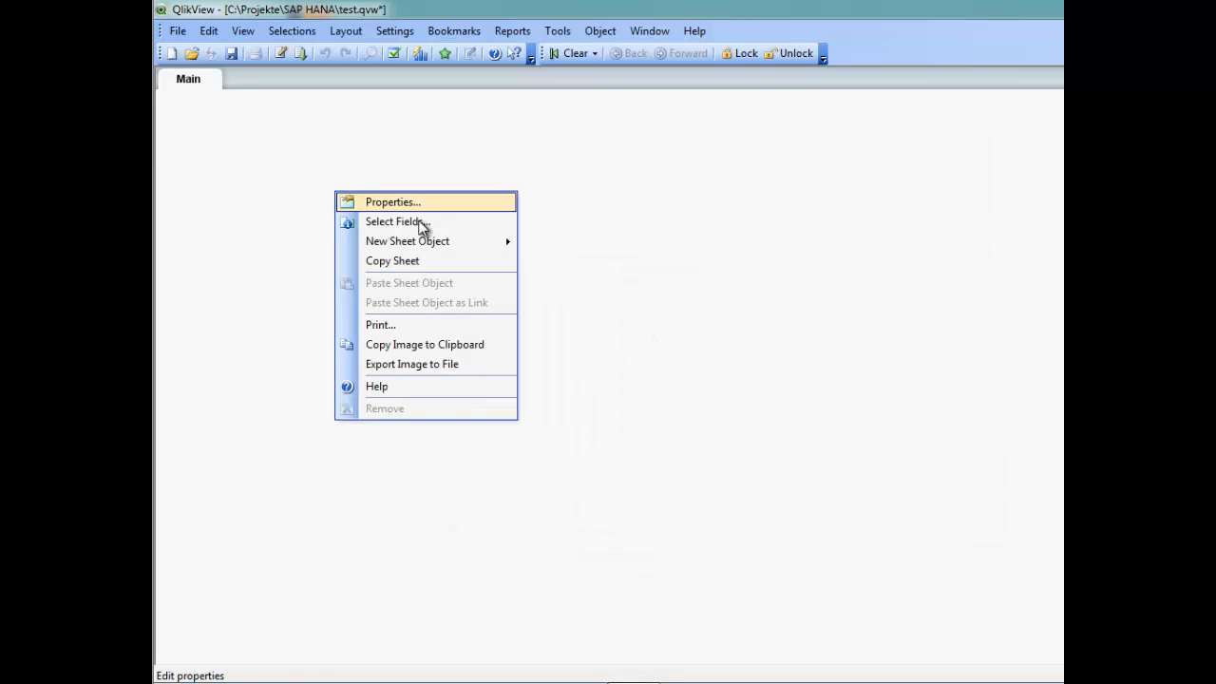
{"action": "mouse_move", "coordinate": [503, 242]}
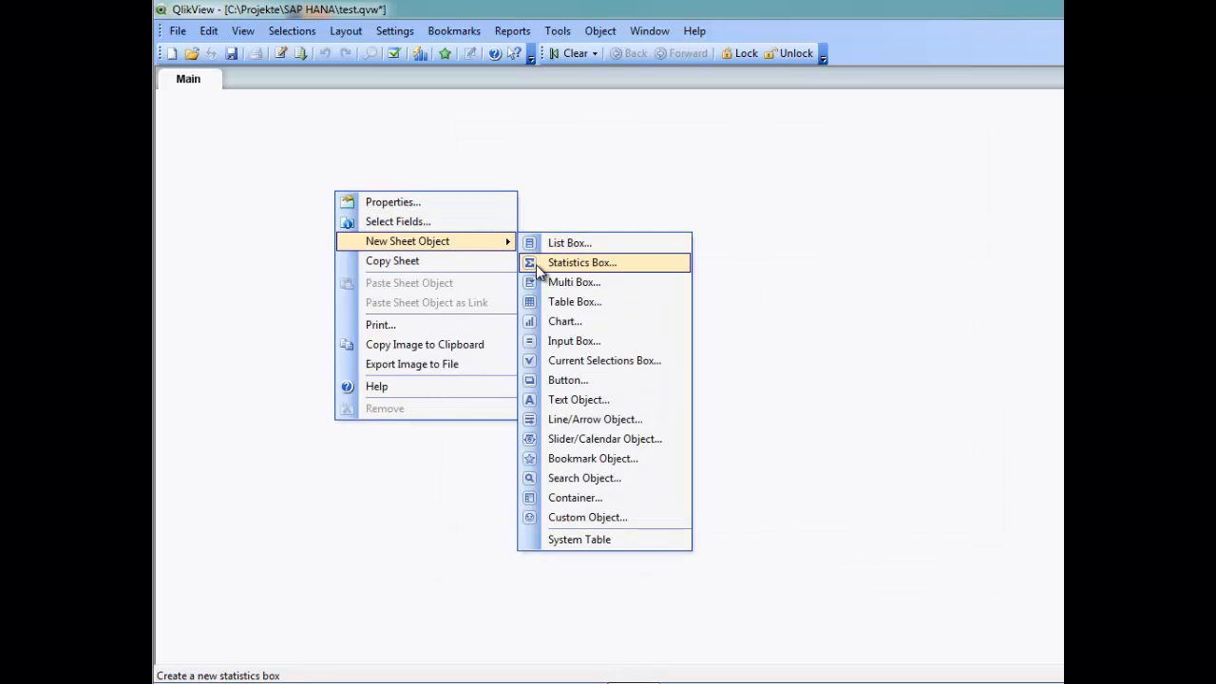
{"action": "left_click", "coordinate": [535, 307]}
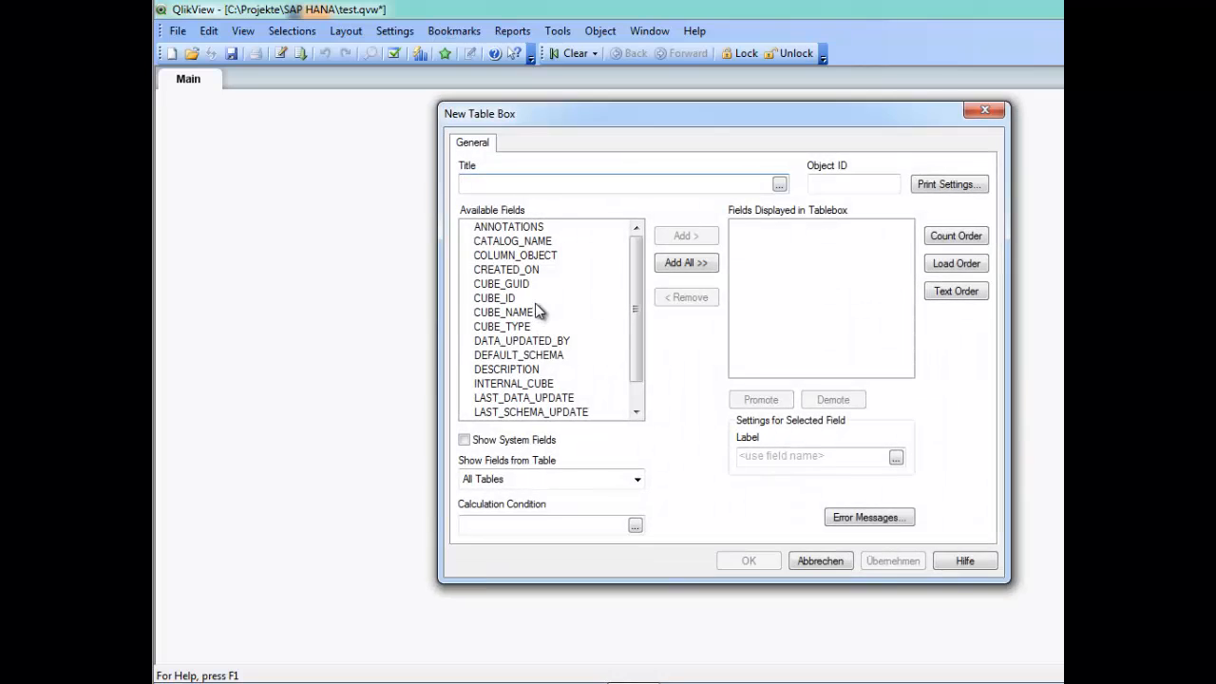
{"action": "left_click_drag", "start_coordinate": [636, 261], "coordinate": [634, 325]}
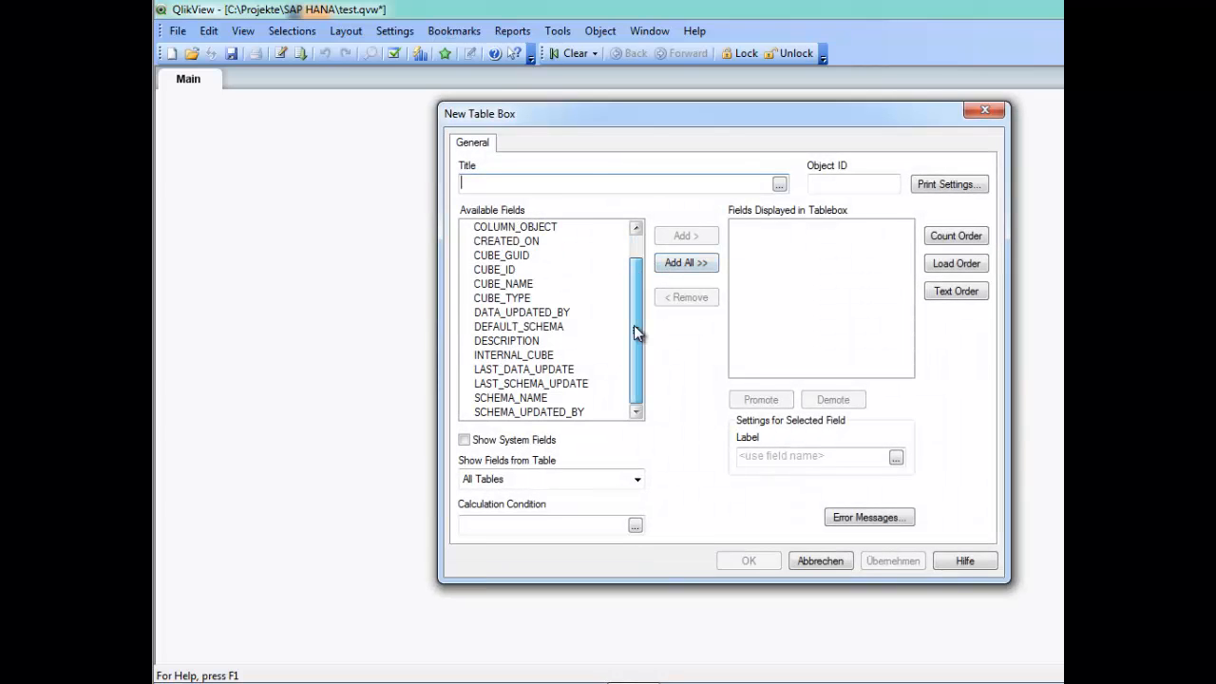
{"action": "left_click", "coordinate": [679, 269]}
{"action": "left_click", "coordinate": [752, 558]}
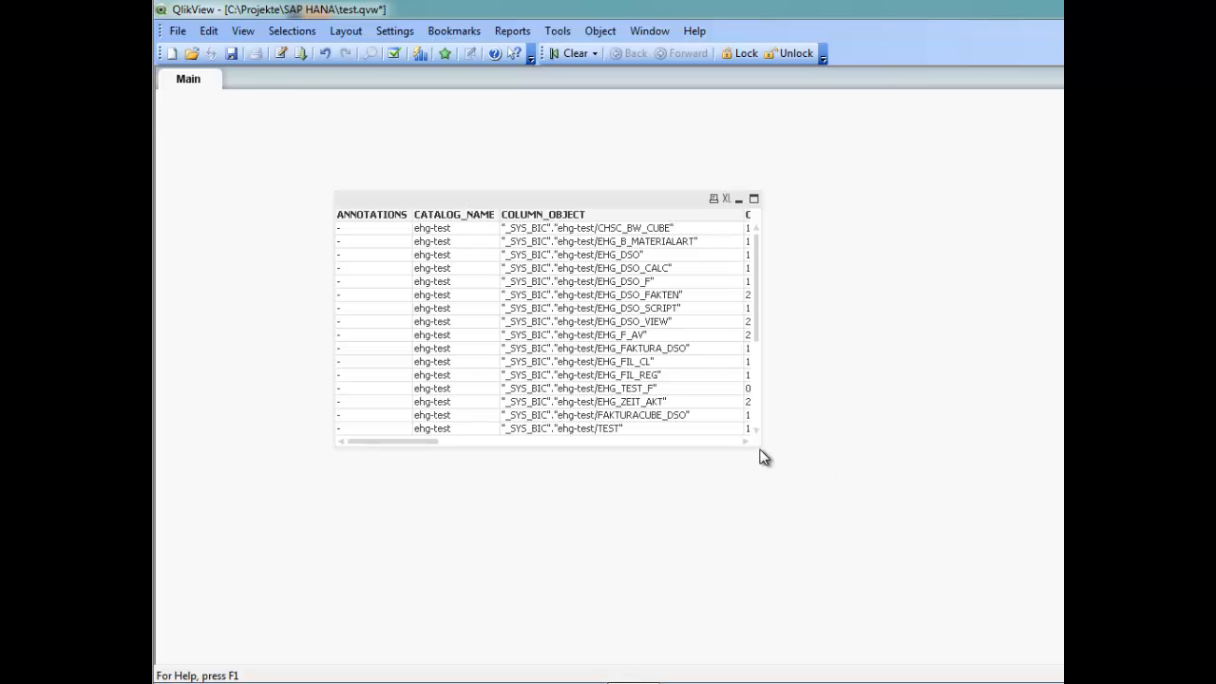
{"action": "left_click_drag", "start_coordinate": [761, 444], "coordinate": [1208, 605]}
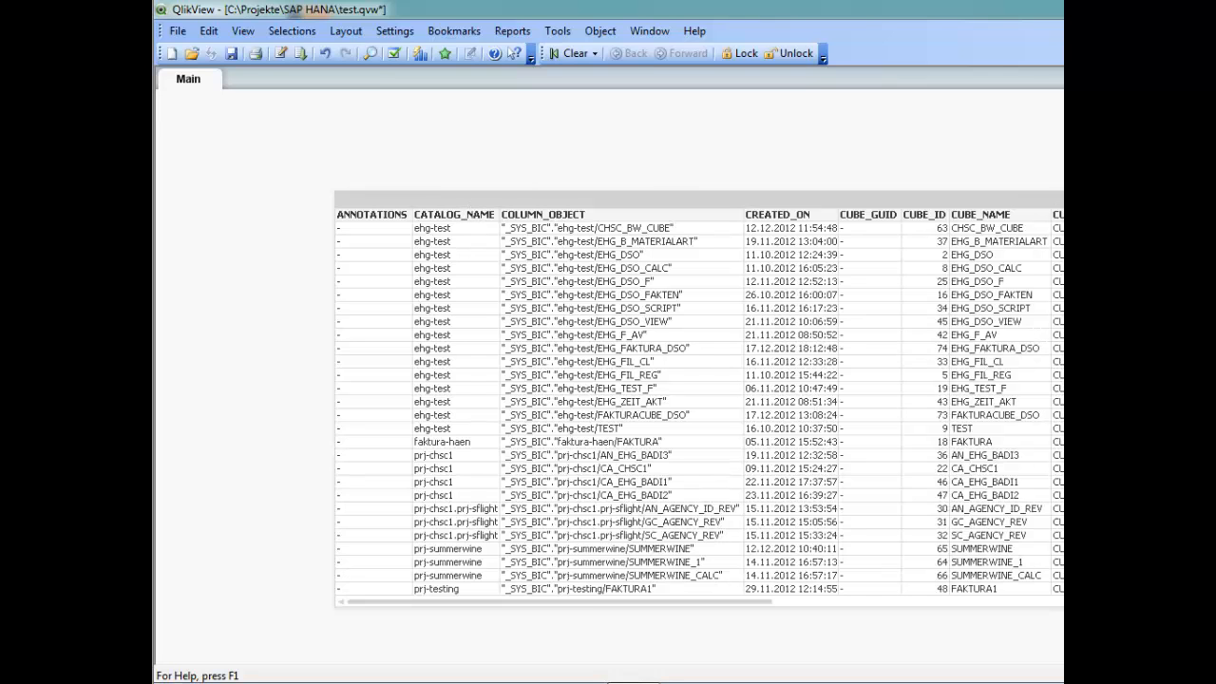
{"action": "left_click_drag", "start_coordinate": [873, 198], "coordinate": [722, 128]}
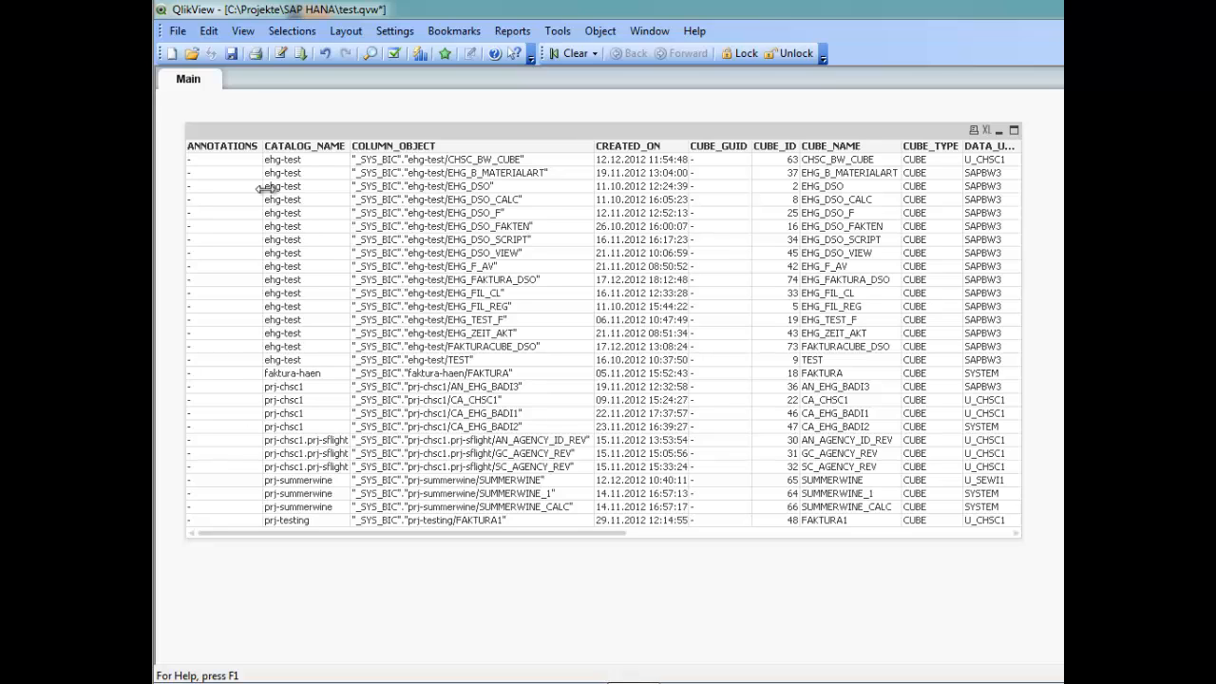
Replace the SELECT statement with SQL SELECT TOP 10 * FROM "_SYS_BIC"."prj-testing/FAKTURA1"; and reload the script.
{"action": "left_click", "coordinate": [283, 53]}
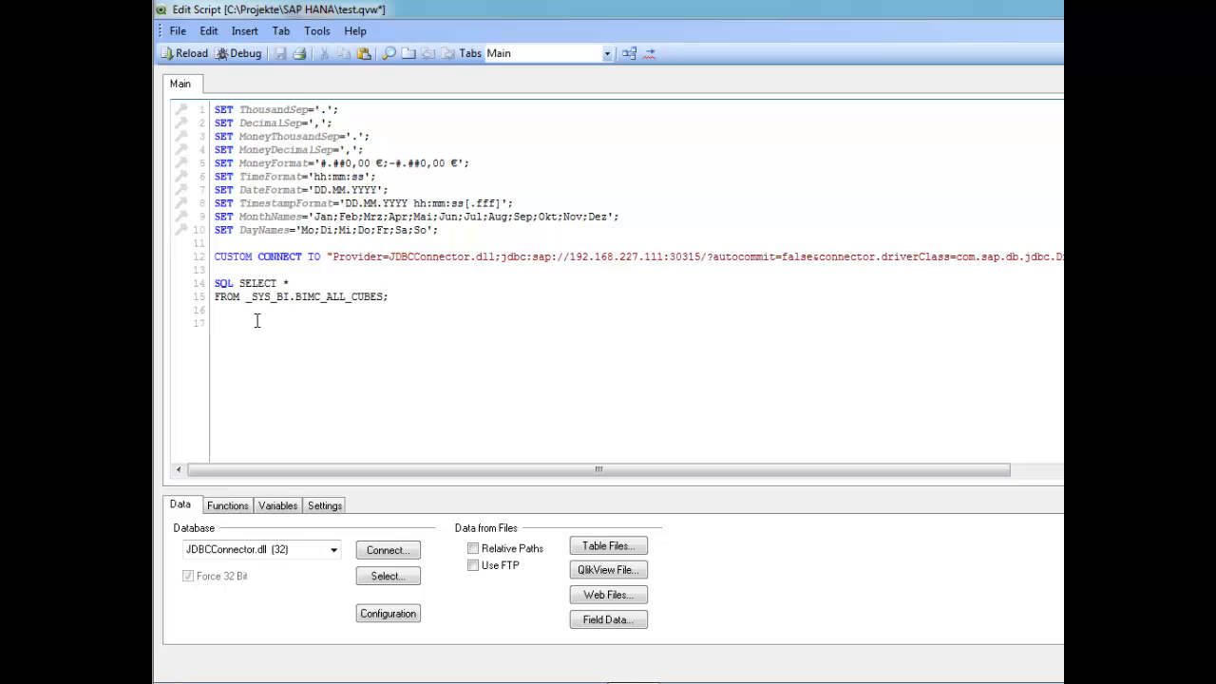
{"action": "left_click_drag", "start_coordinate": [215, 282], "coordinate": [409, 299]}
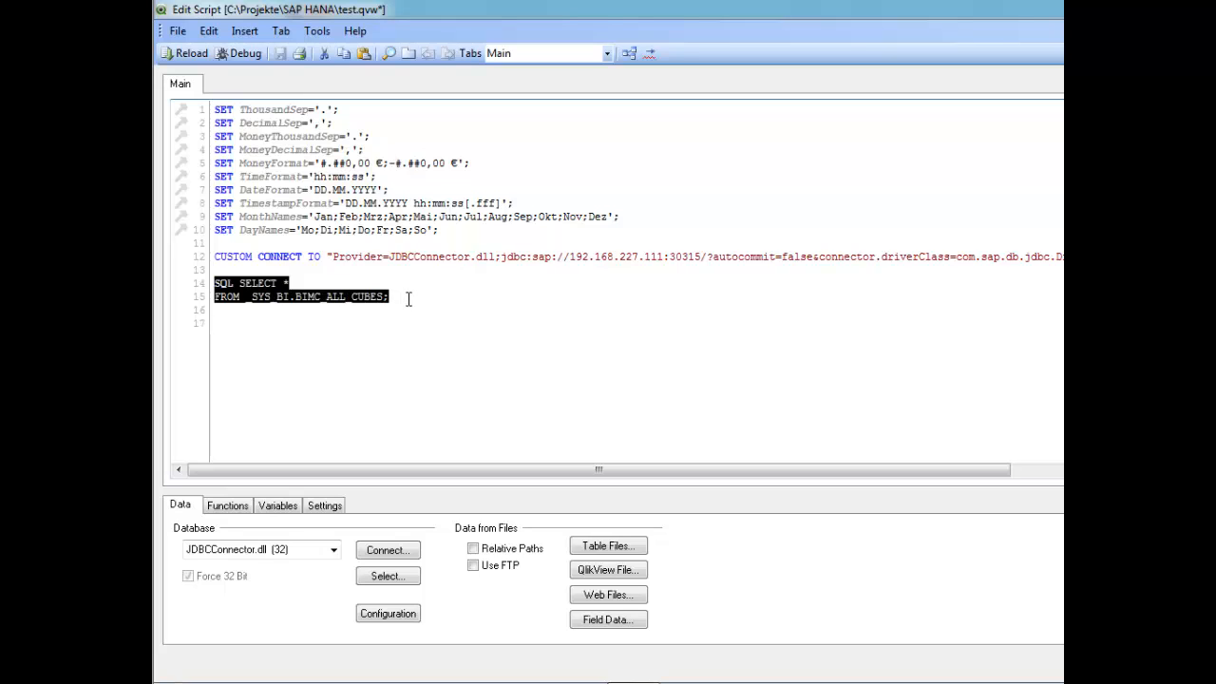
{"action": "type", "text": "SQL SELECT TOP 10 * FROM \"_SYS_BIC\".\"prj-testing/FAKTURA1\";"}
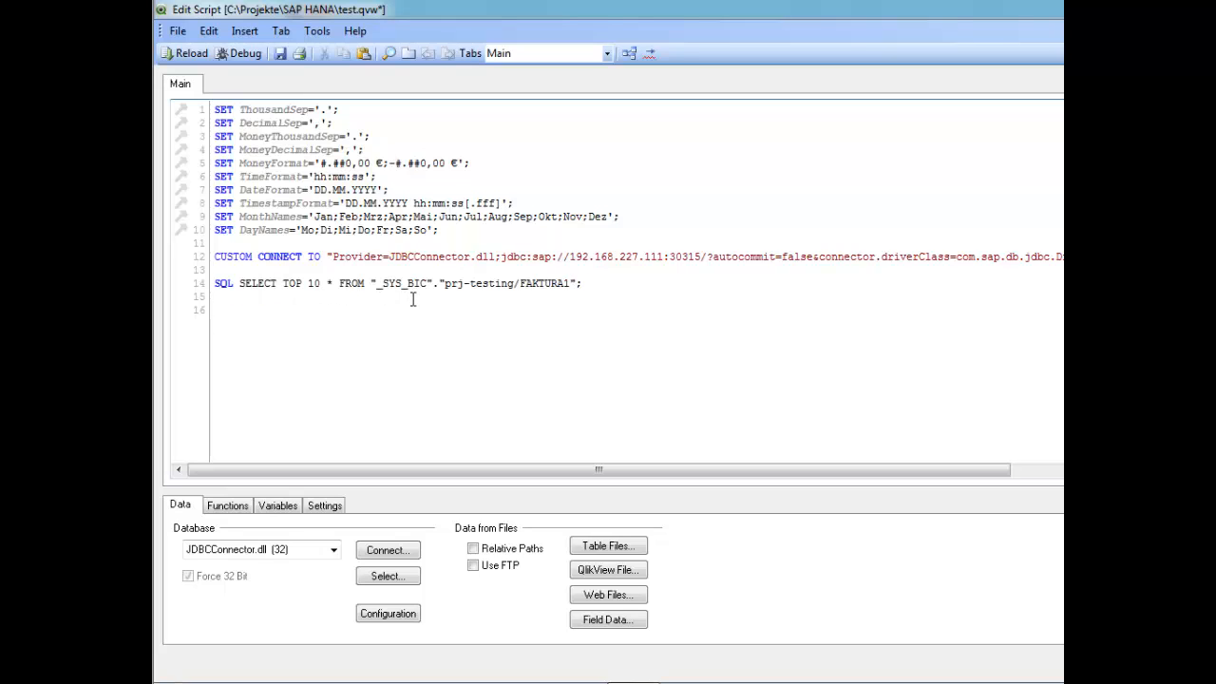
{"action": "left_click", "coordinate": [172, 53]}
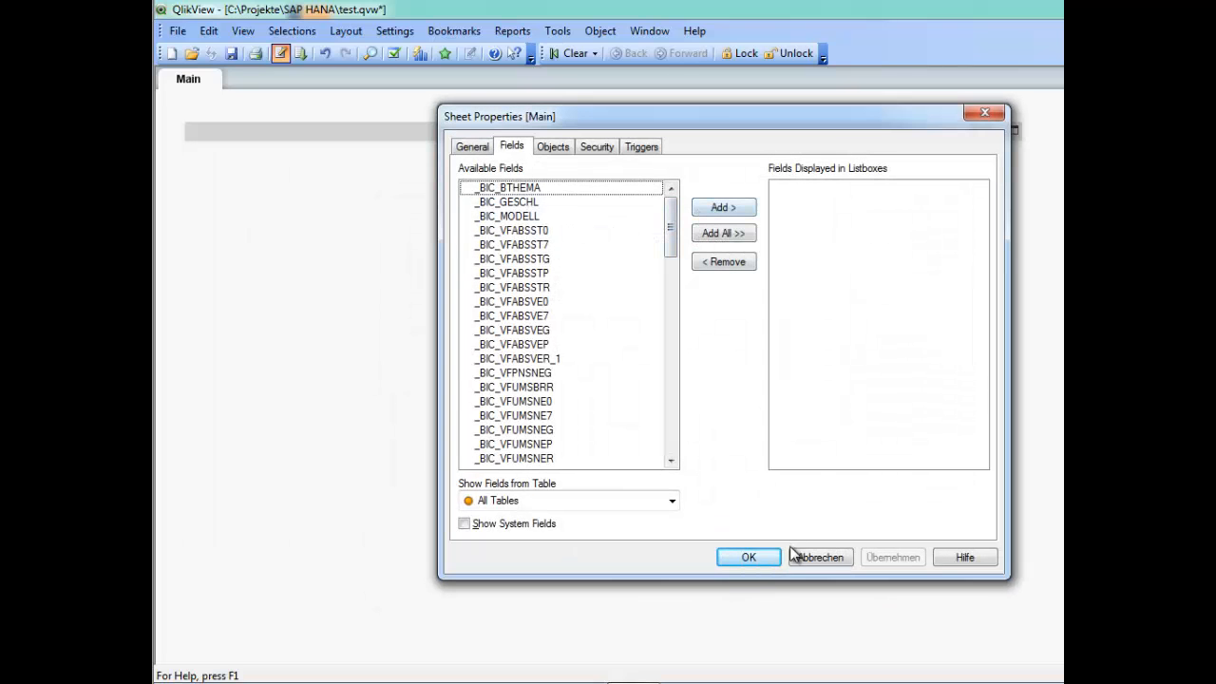
Cancel the sheet field selection, add a table box with all fields, then enlarge and reposition it.
{"action": "left_click", "coordinate": [814, 556]}
{"action": "right_click", "coordinate": [469, 259]}
{"action": "left_click", "coordinate": [487, 269]}
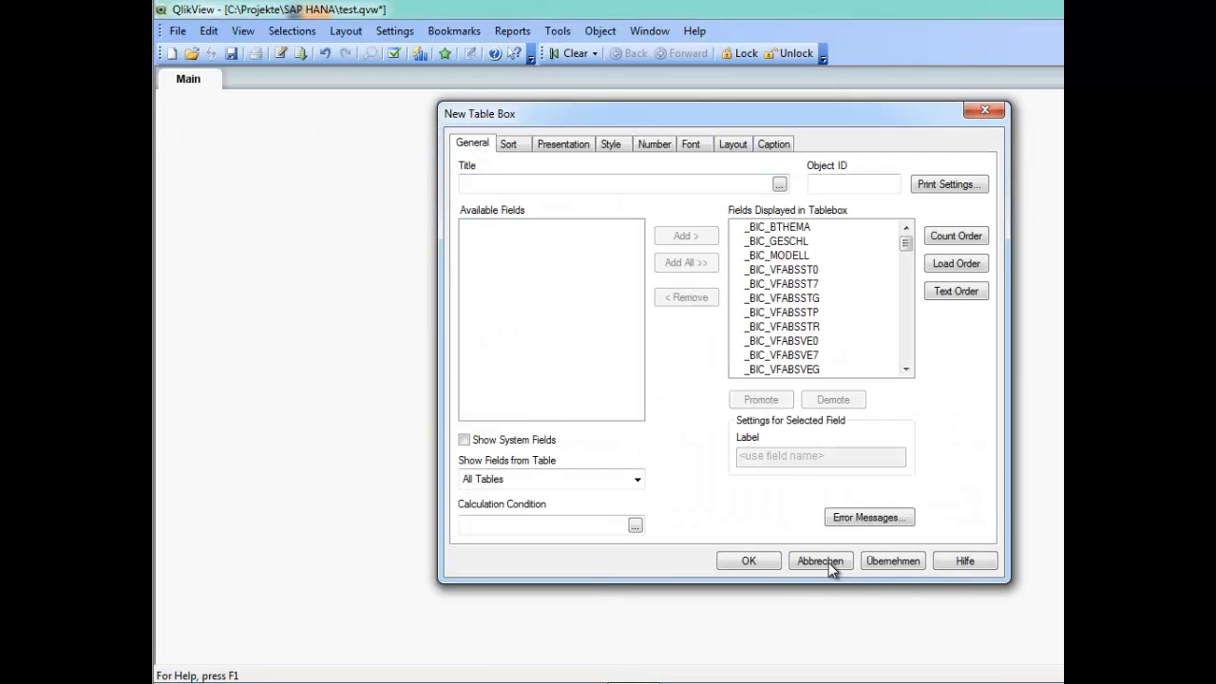
{"action": "left_click", "coordinate": [899, 565]}
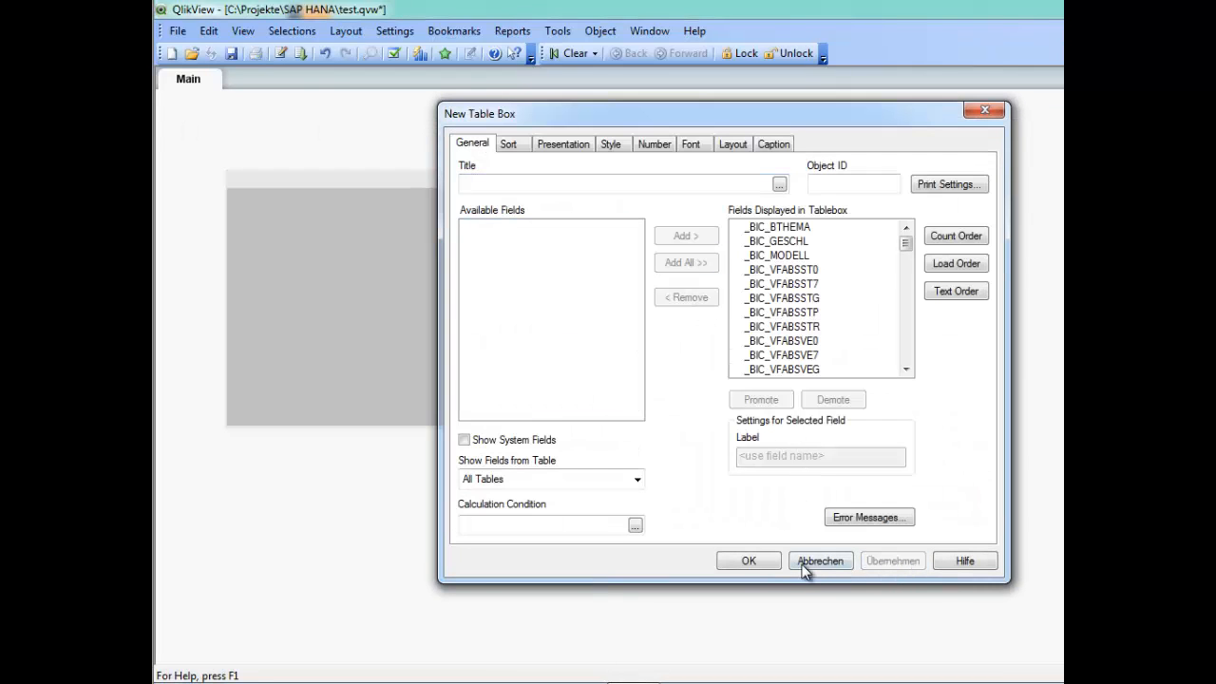
{"action": "left_click", "coordinate": [749, 561]}
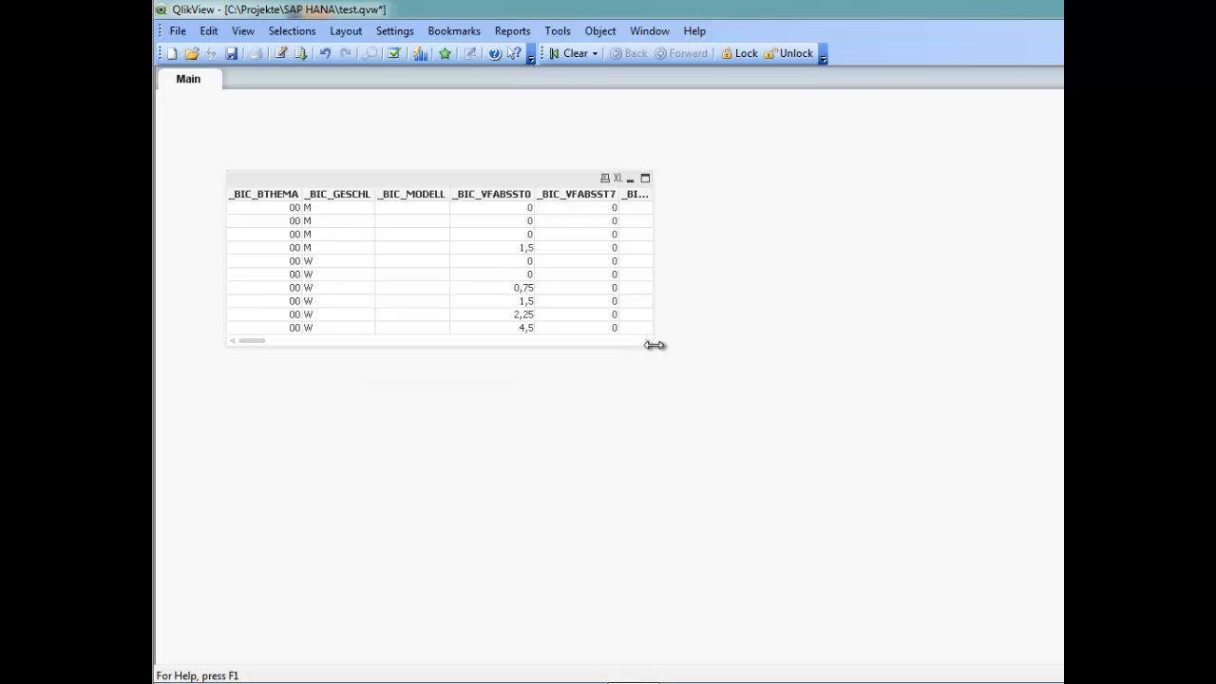
{"action": "left_click_drag", "start_coordinate": [654, 345], "coordinate": [1068, 338]}
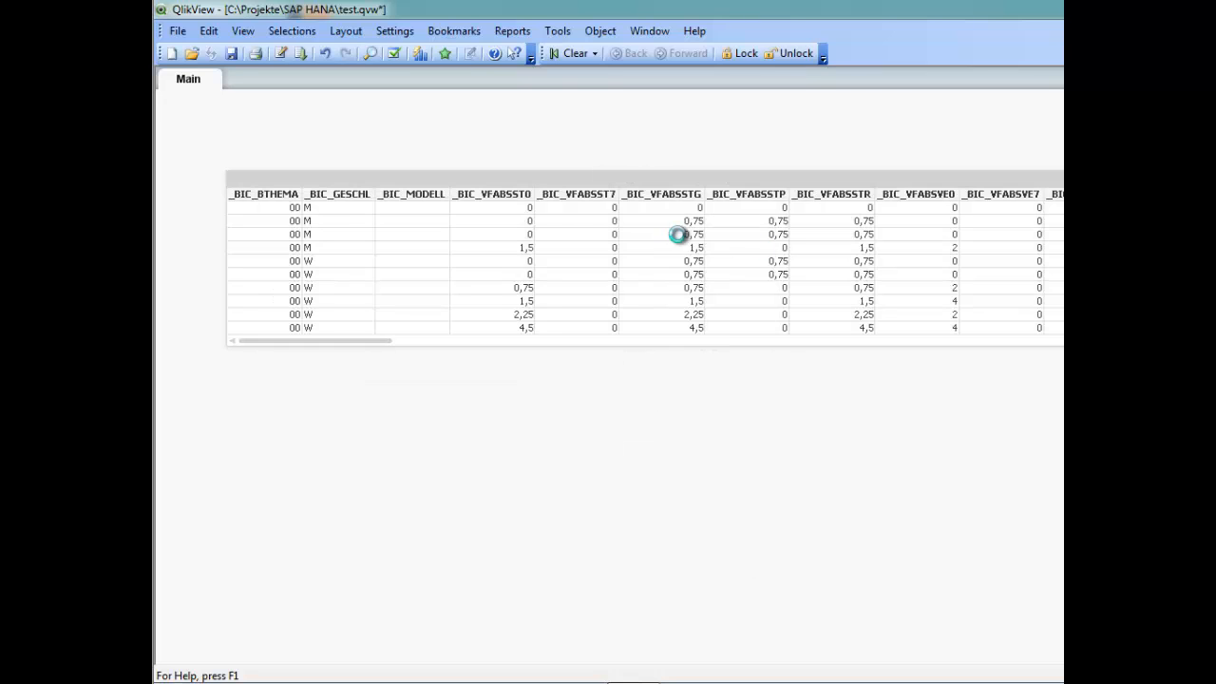
{"action": "left_click_drag", "start_coordinate": [653, 185], "coordinate": [619, 139]}
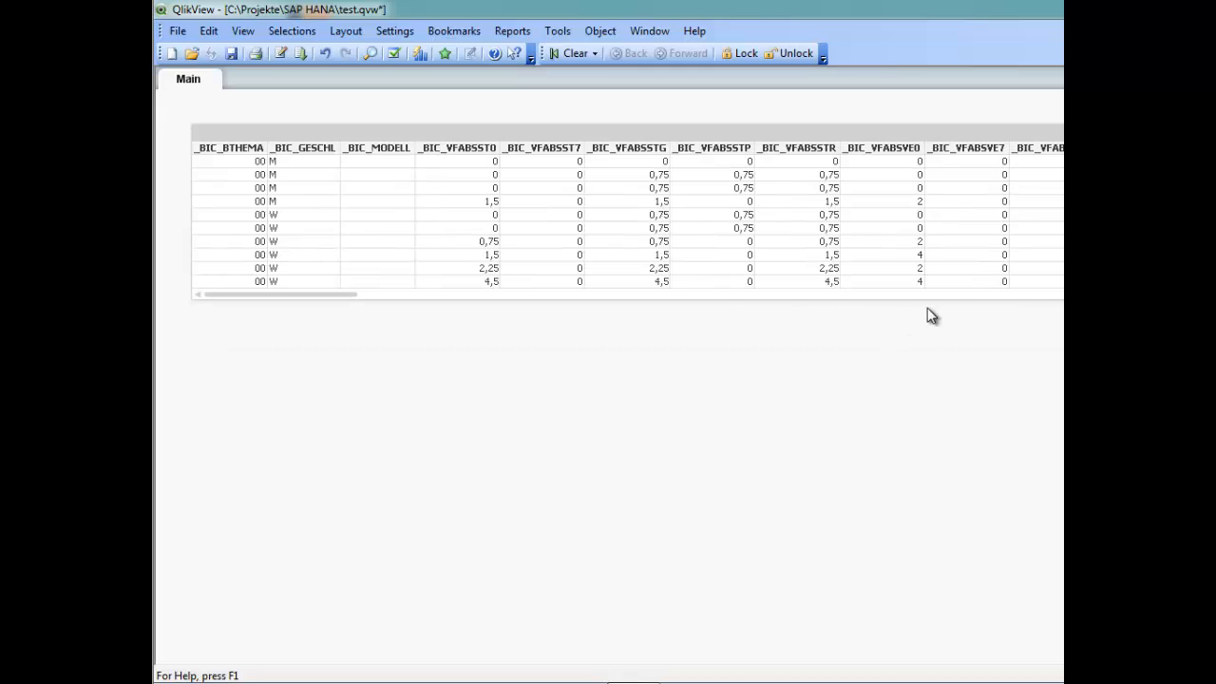
Scroll horizontally through the table box's columns.
{"action": "scroll", "coordinate": [950, 304], "scroll_direction": "right", "scroll_amount": 5}
{"action": "scroll", "coordinate": [950, 304], "scroll_direction": "right", "scroll_amount": 5}
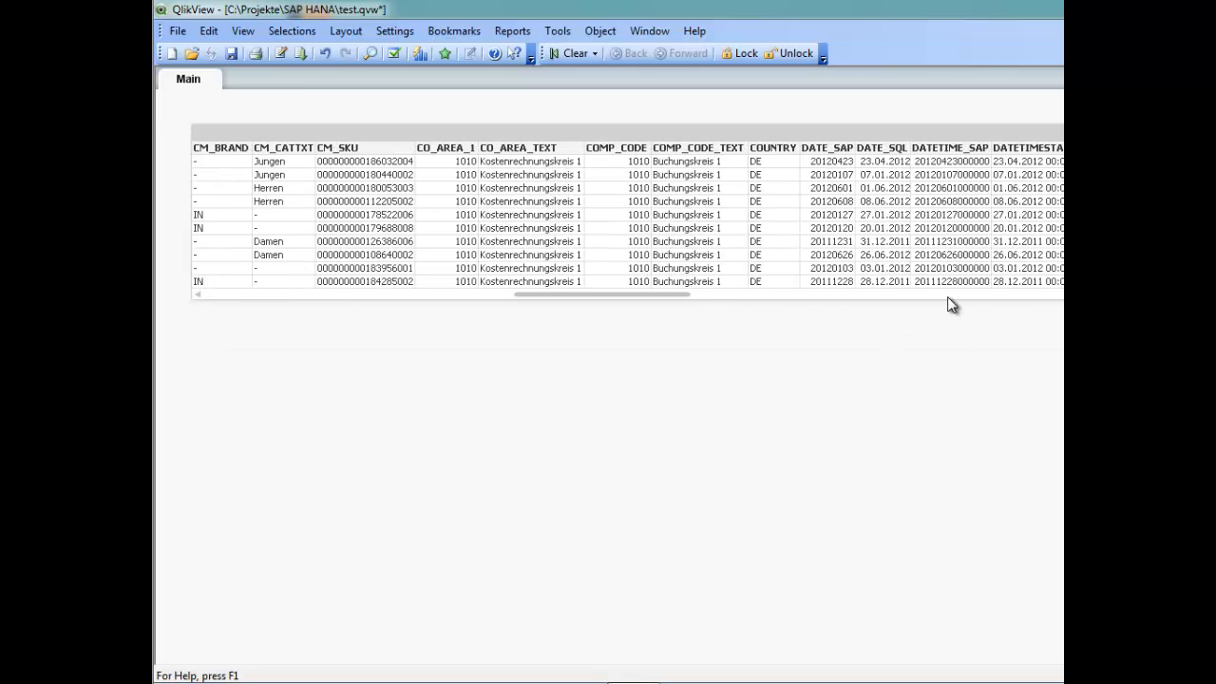
{"action": "scroll", "coordinate": [950, 304], "scroll_direction": "right", "scroll_amount": 5}
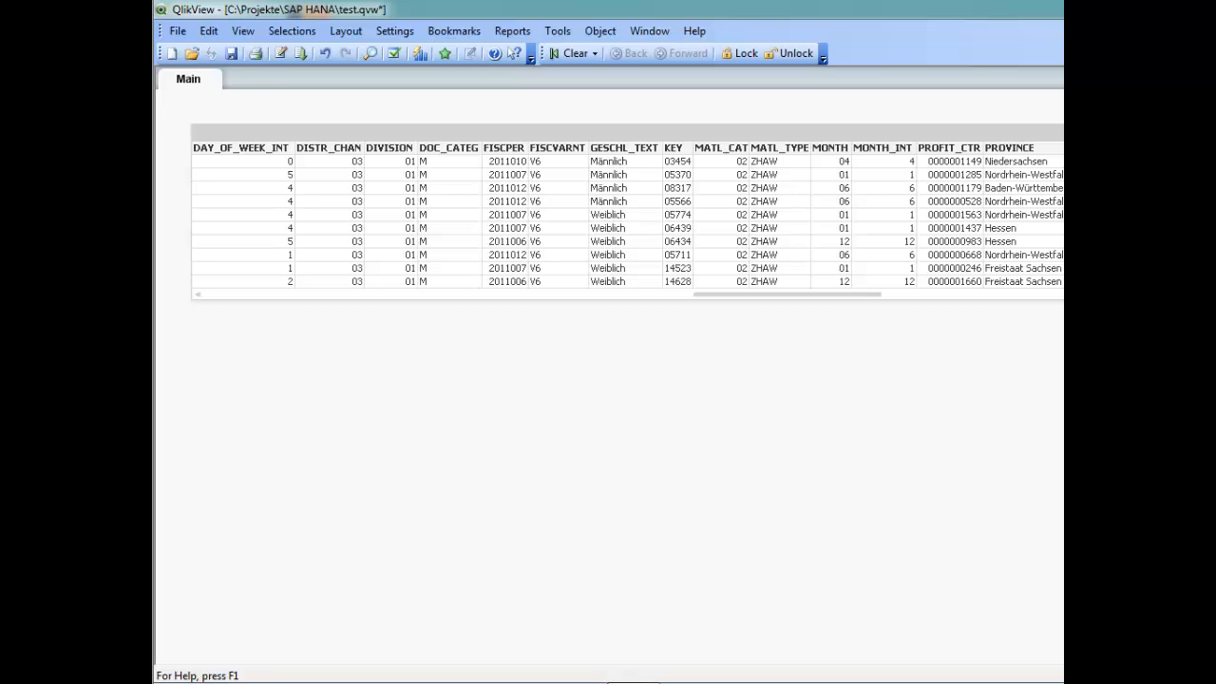
Close test.qvw without saving and open SAP_HANA_DIRECT_DISCOVERY.qvw from the recent files list.
{"action": "key", "text": "alt+F4"}
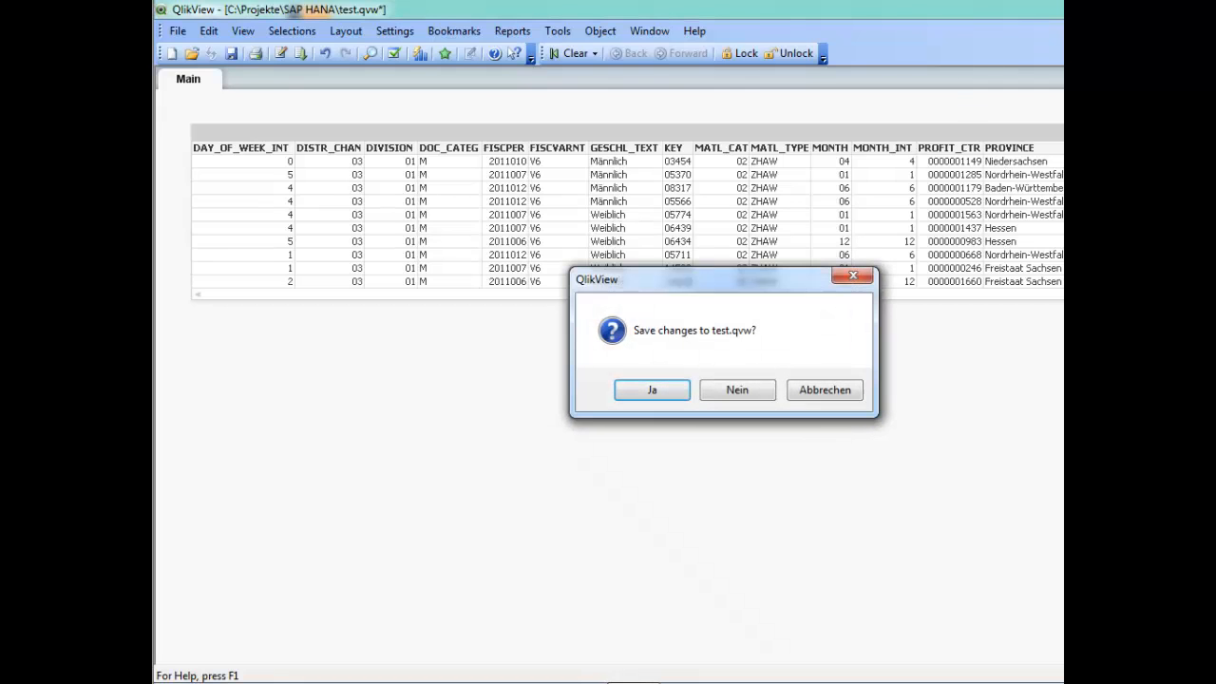
{"action": "left_click", "coordinate": [724, 386]}
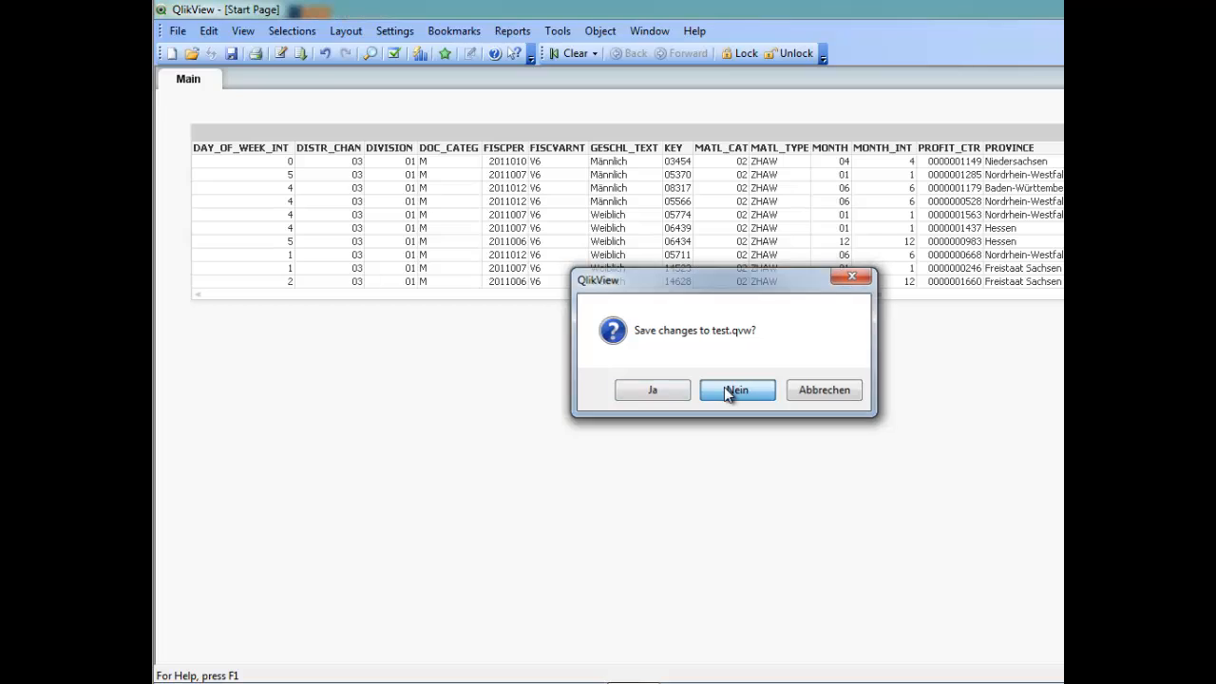
{"action": "left_click", "coordinate": [177, 30]}
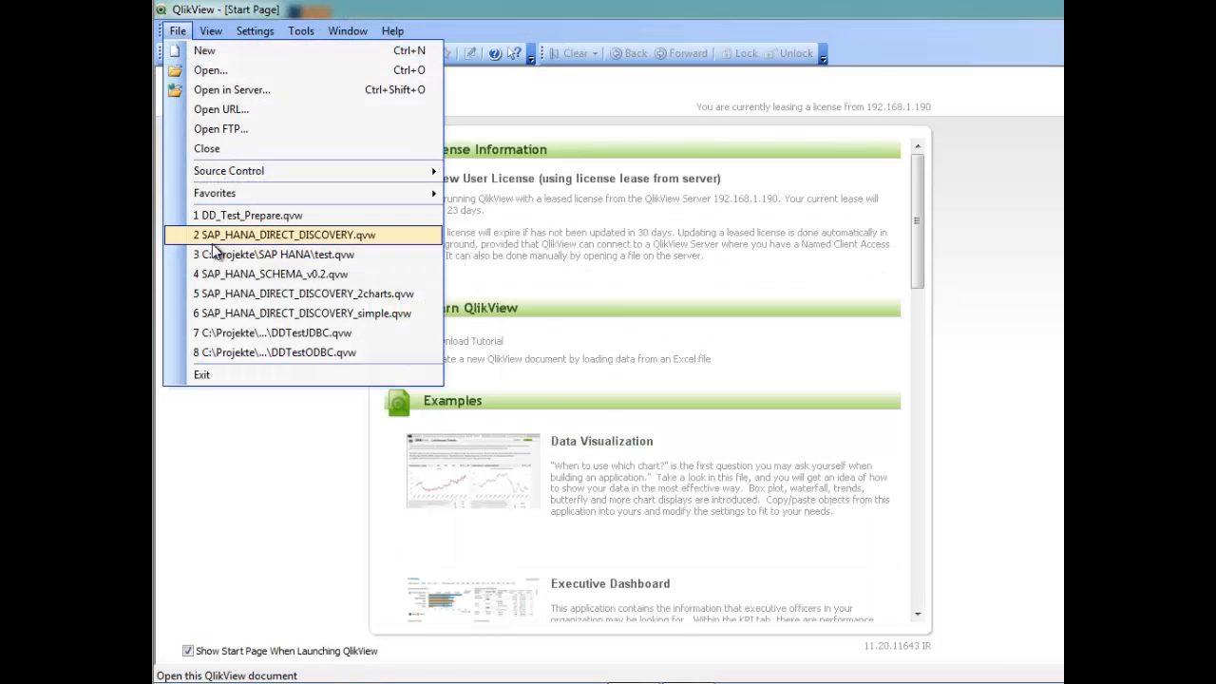
{"action": "left_click", "coordinate": [212, 235]}
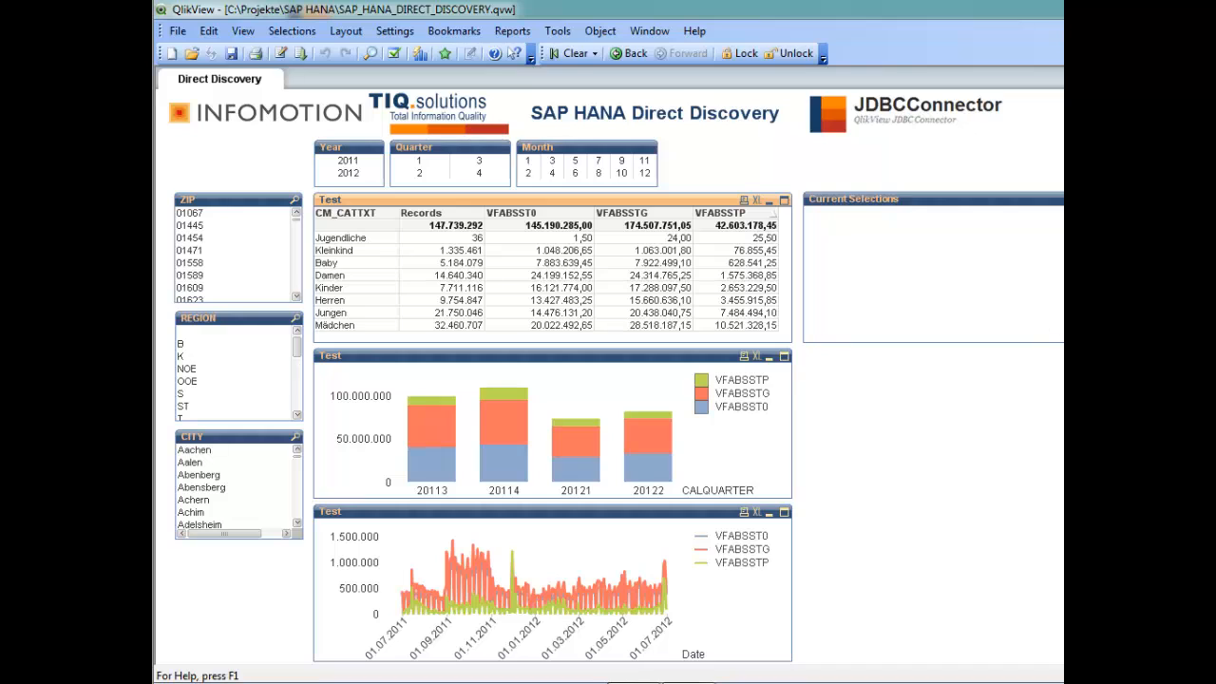
Reload the SAP_HANA_DIRECT_DISCOVERY document.
{"action": "left_click", "coordinate": [298, 55]}
{"action": "left_click", "coordinate": [901, 378]}
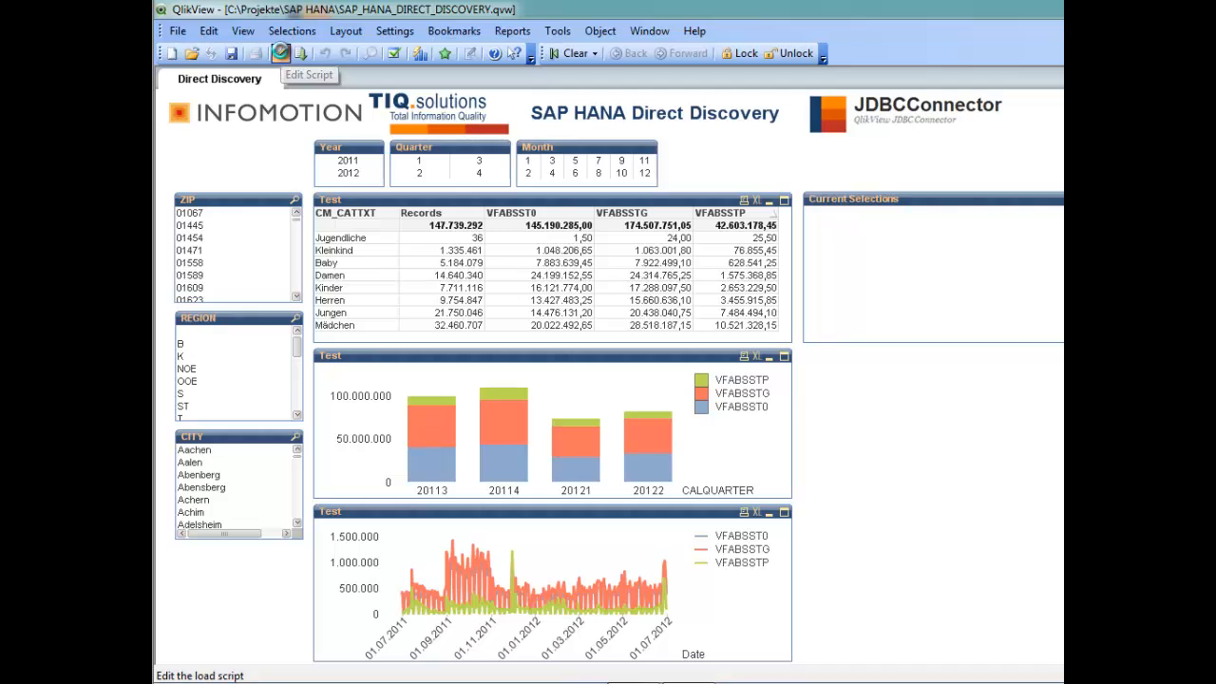
Open the load script and inspect the DIRECT SELECT keyword, its field list and the FROM clause.
{"action": "left_click", "coordinate": [280, 52]}
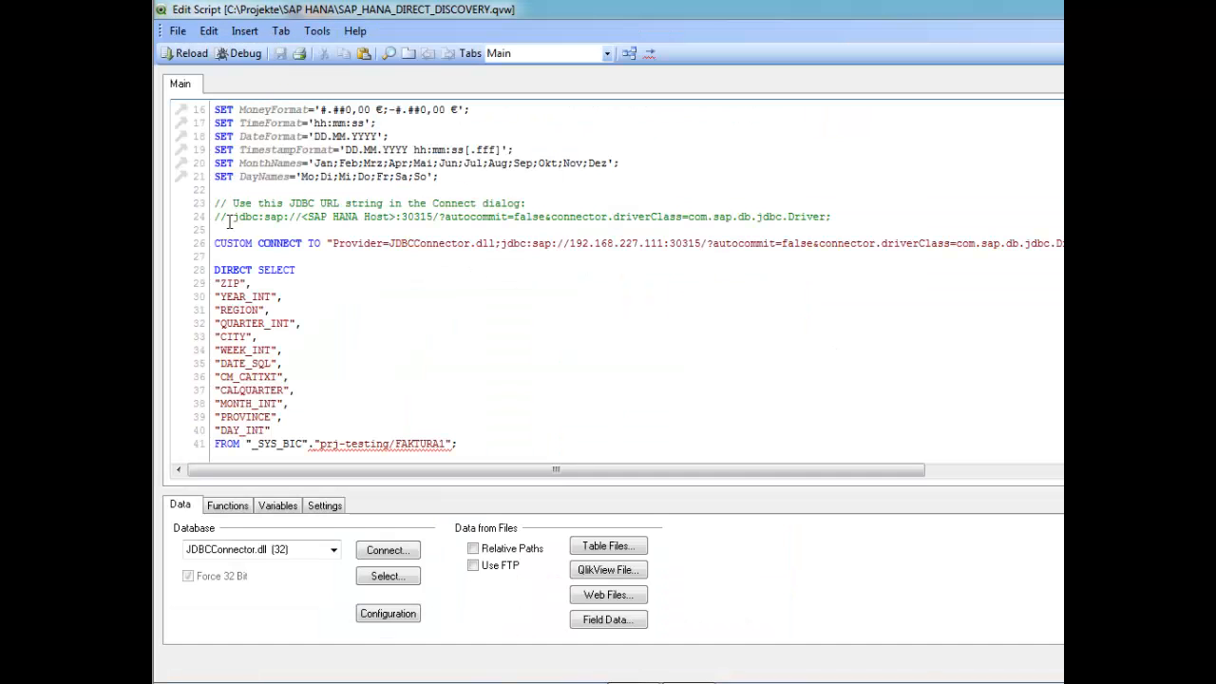
{"action": "left_click_drag", "start_coordinate": [213, 269], "coordinate": [259, 272]}
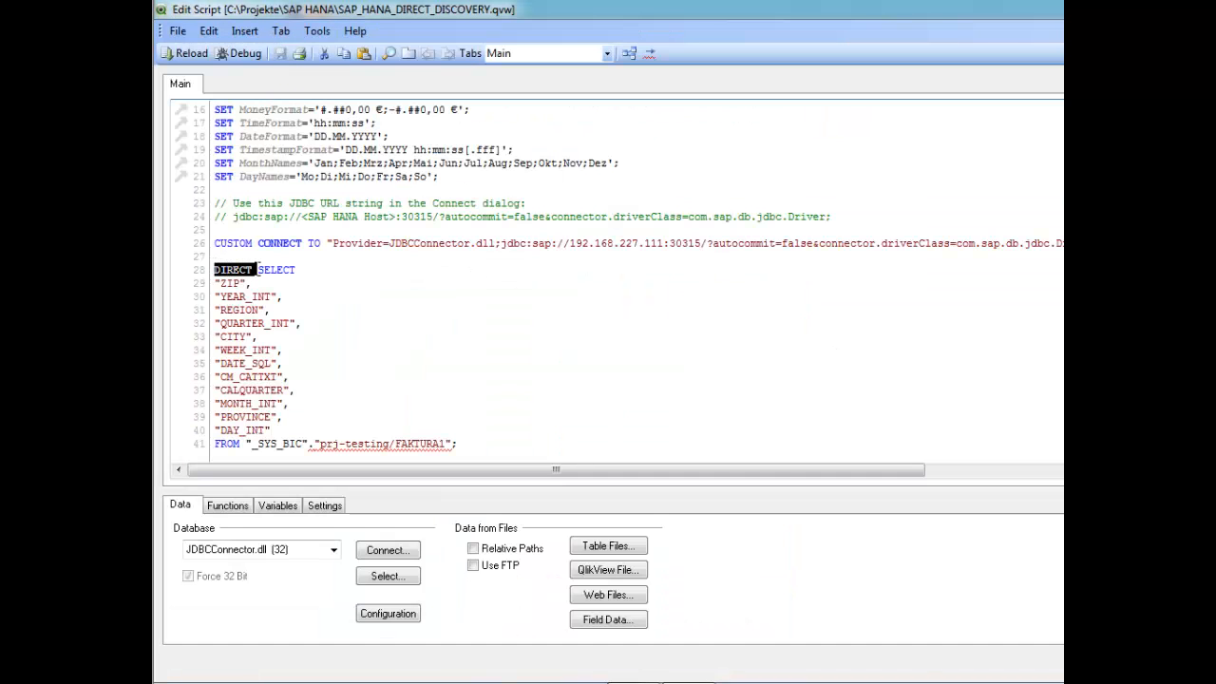
{"action": "left_click", "coordinate": [259, 285]}
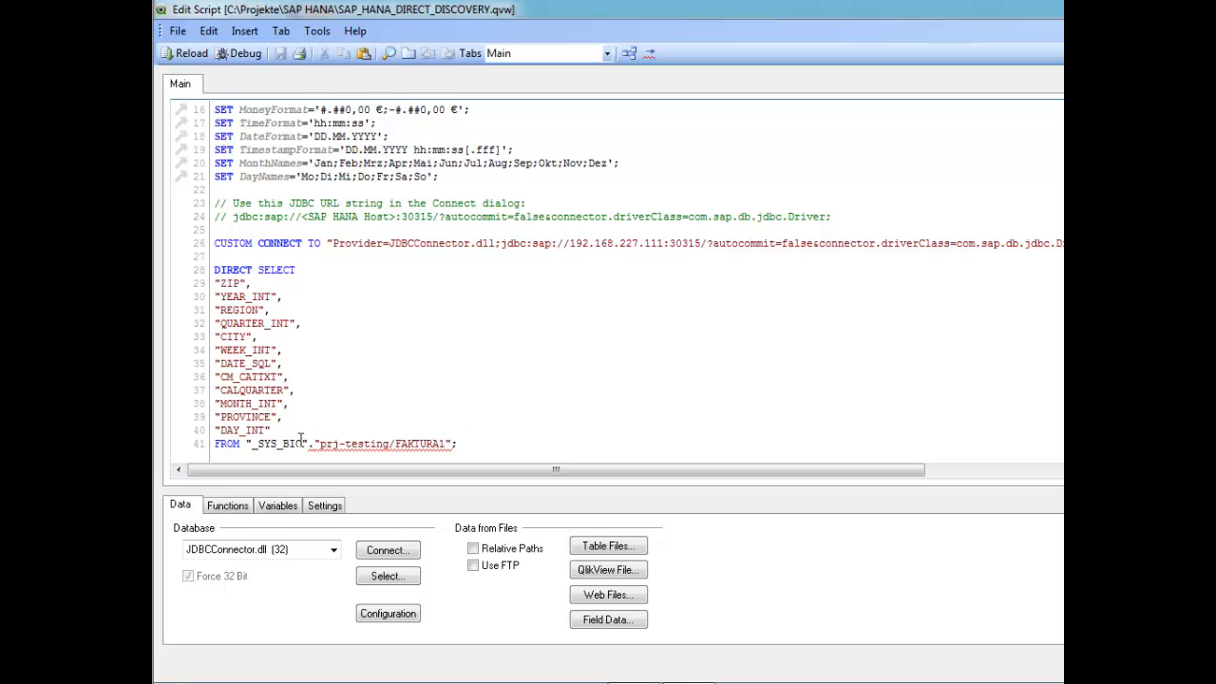
{"action": "left_click_drag", "start_coordinate": [246, 443], "coordinate": [464, 443]}
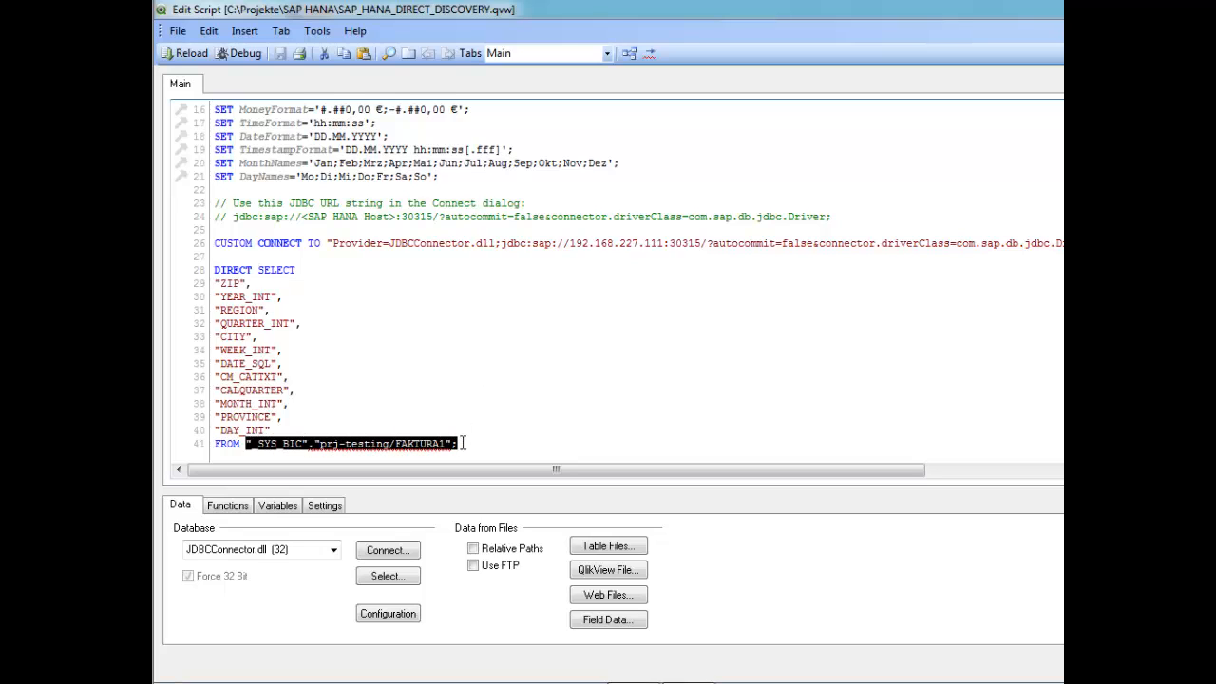
{"action": "left_click", "coordinate": [371, 363]}
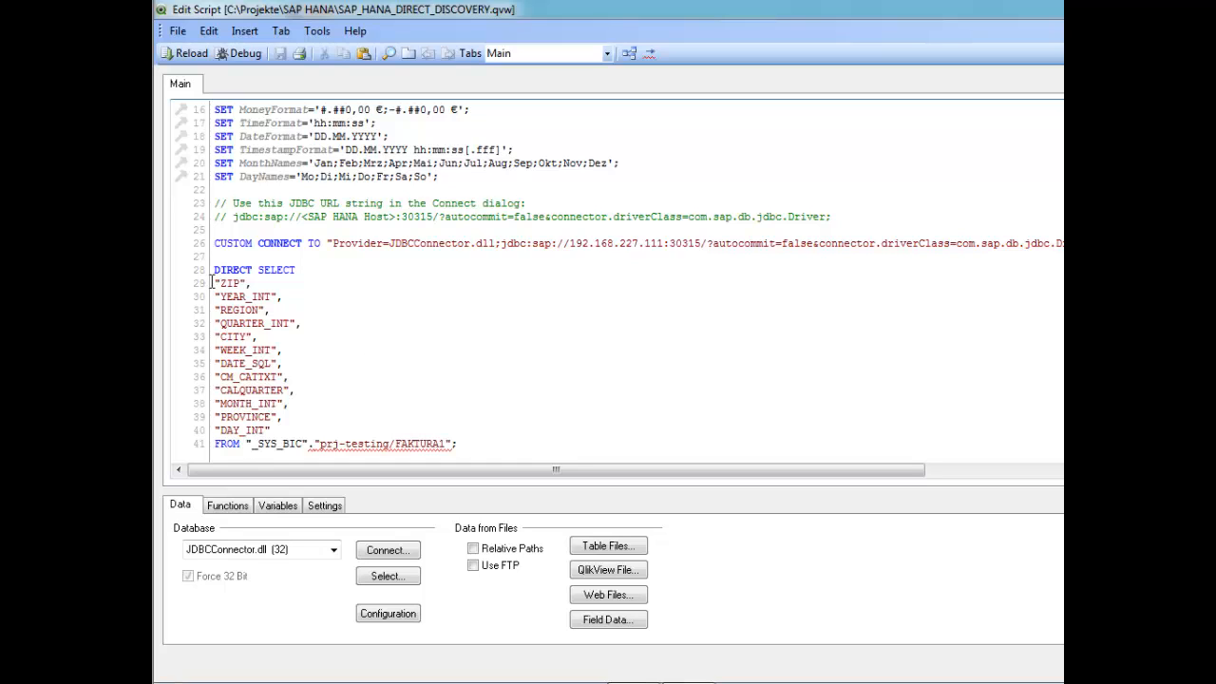
{"action": "left_click_drag", "start_coordinate": [211, 282], "coordinate": [298, 431]}
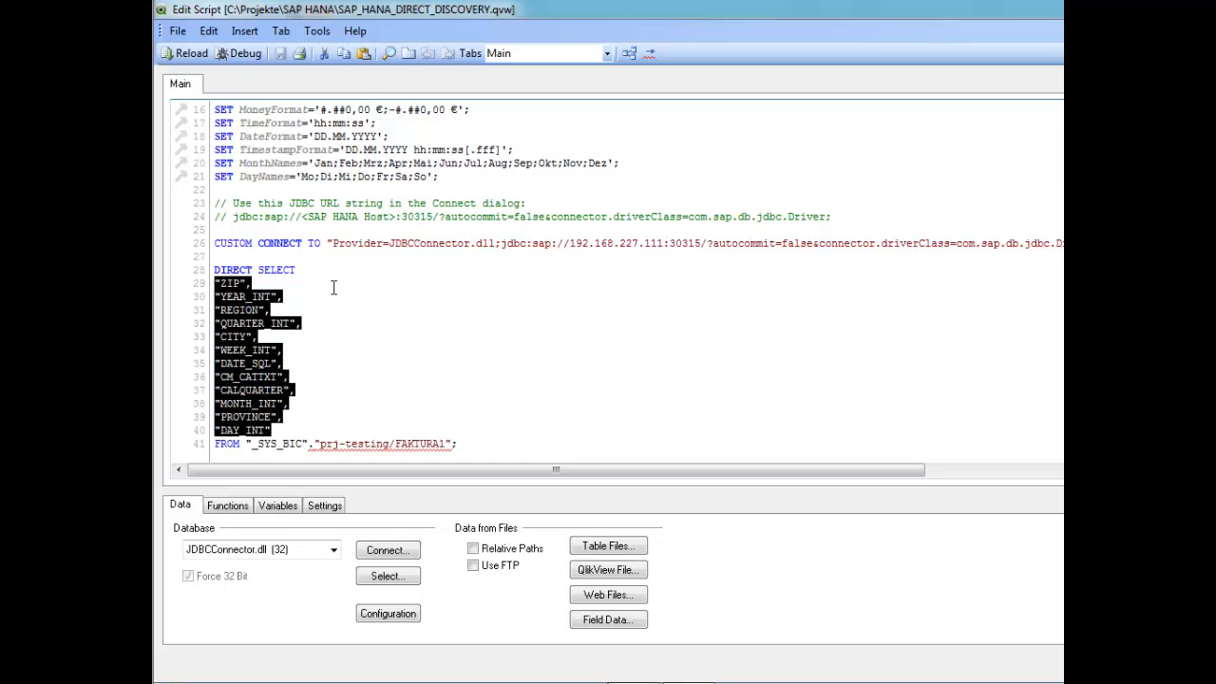
{"action": "left_click", "coordinate": [350, 340]}
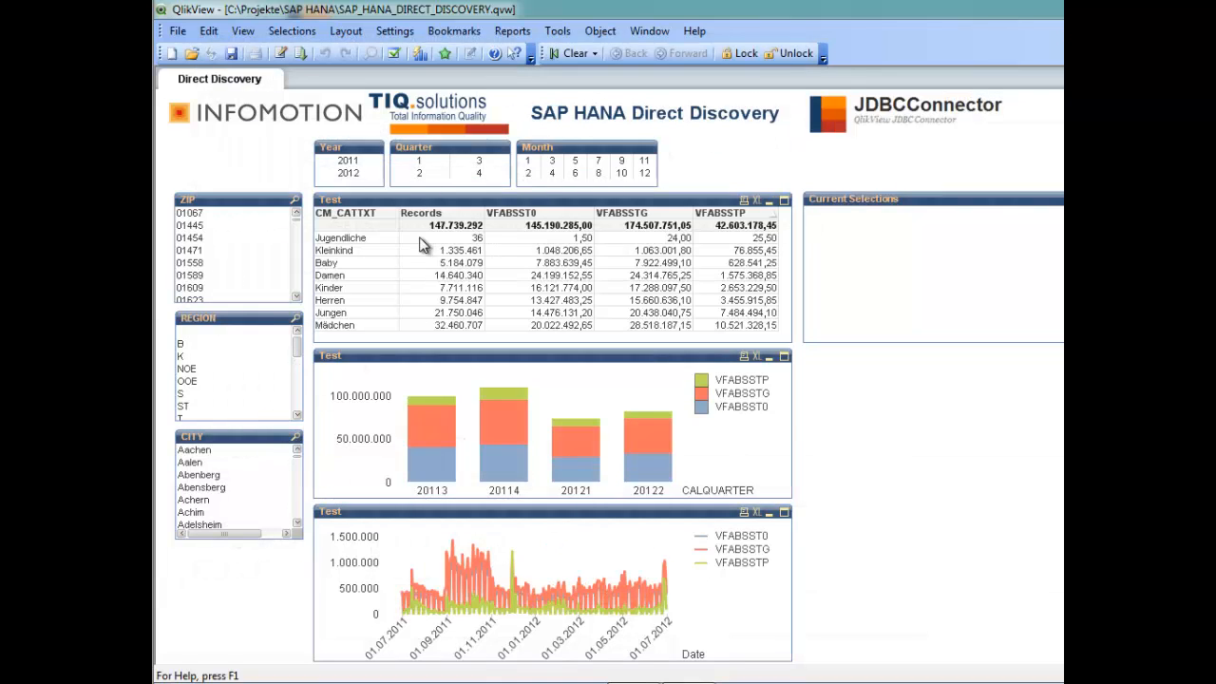
Select year 2012 and month 4 in the list boxes.
{"action": "left_click", "coordinate": [354, 185]}
{"action": "left_click", "coordinate": [349, 173]}
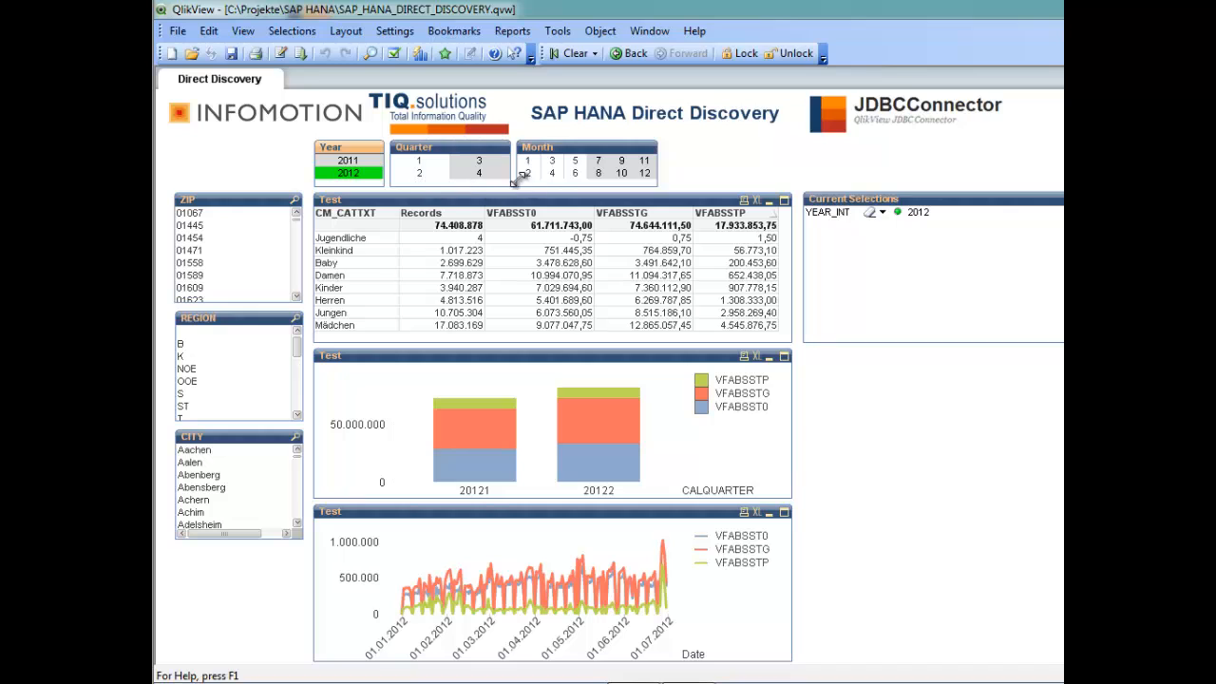
{"action": "left_click", "coordinate": [552, 174]}
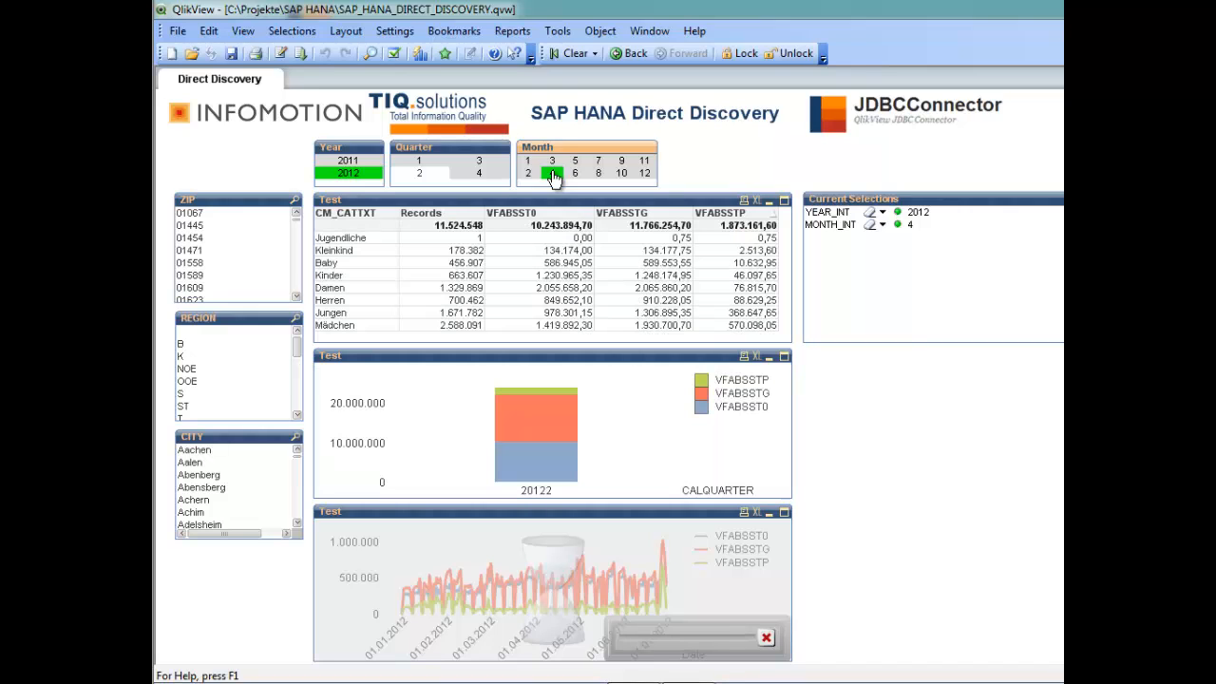
Search the CITY list box for Berlin and select Berlin.
{"action": "left_click", "coordinate": [297, 437]}
{"action": "type", "text": "Berlin*"}
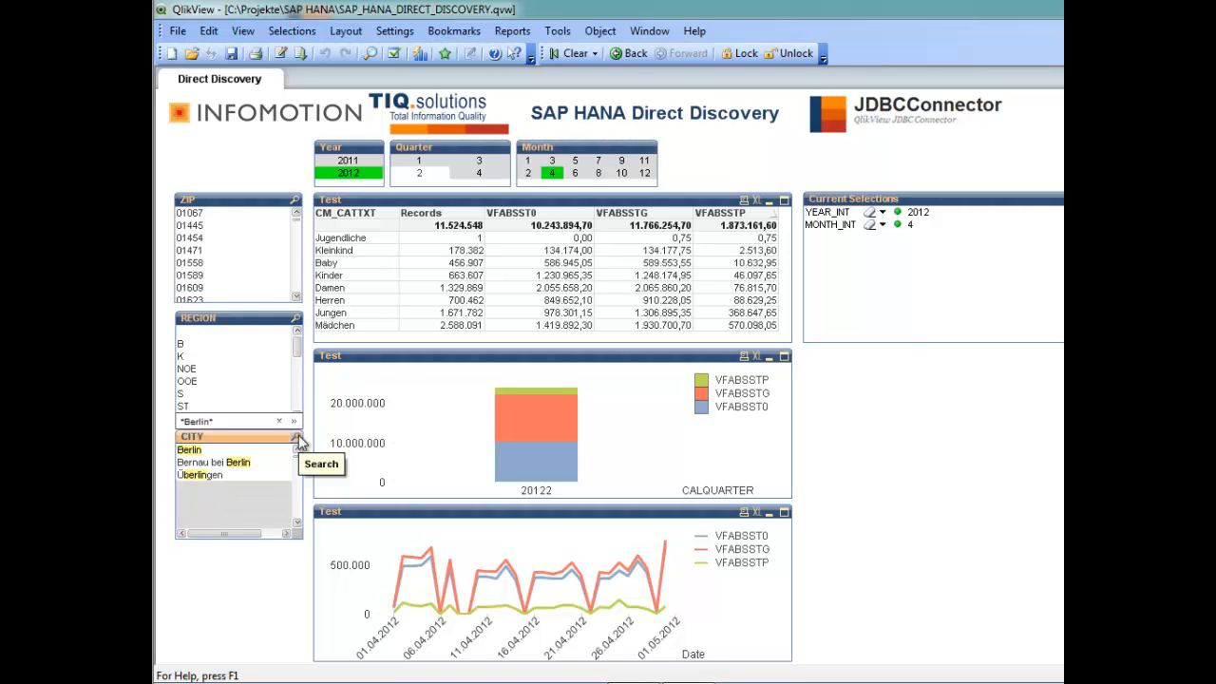
{"action": "left_click", "coordinate": [207, 450]}
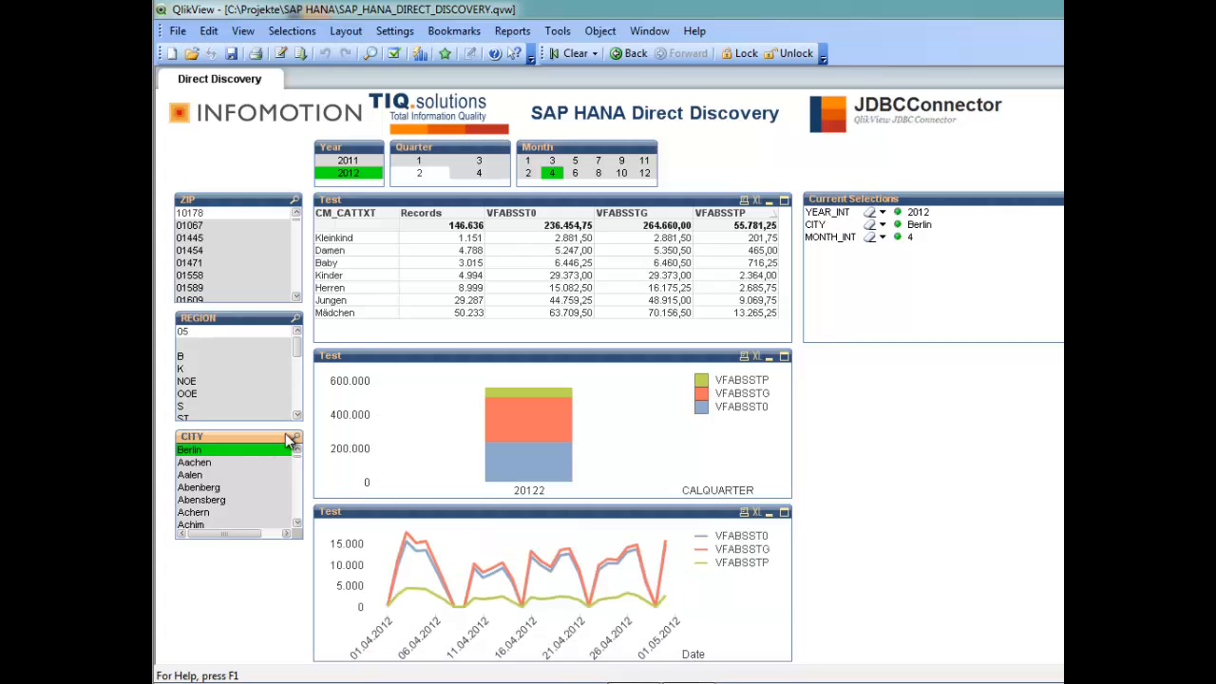
Select the Kinder category in the Test table to filter the document.
{"action": "left_click", "coordinate": [337, 274]}
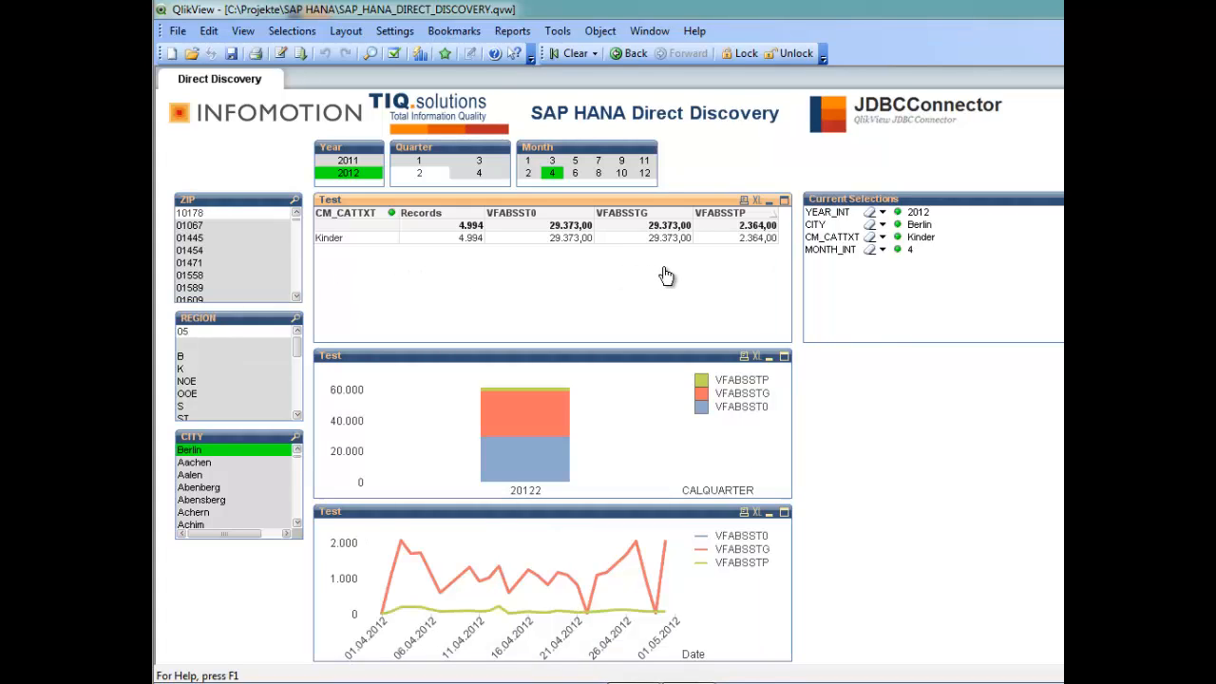
Open the Test table's chart properties and examine the Records and VFABSST0 expression definitions and available fields, then cancel.
{"action": "right_click", "coordinate": [656, 202]}
{"action": "left_click", "coordinate": [708, 210]}
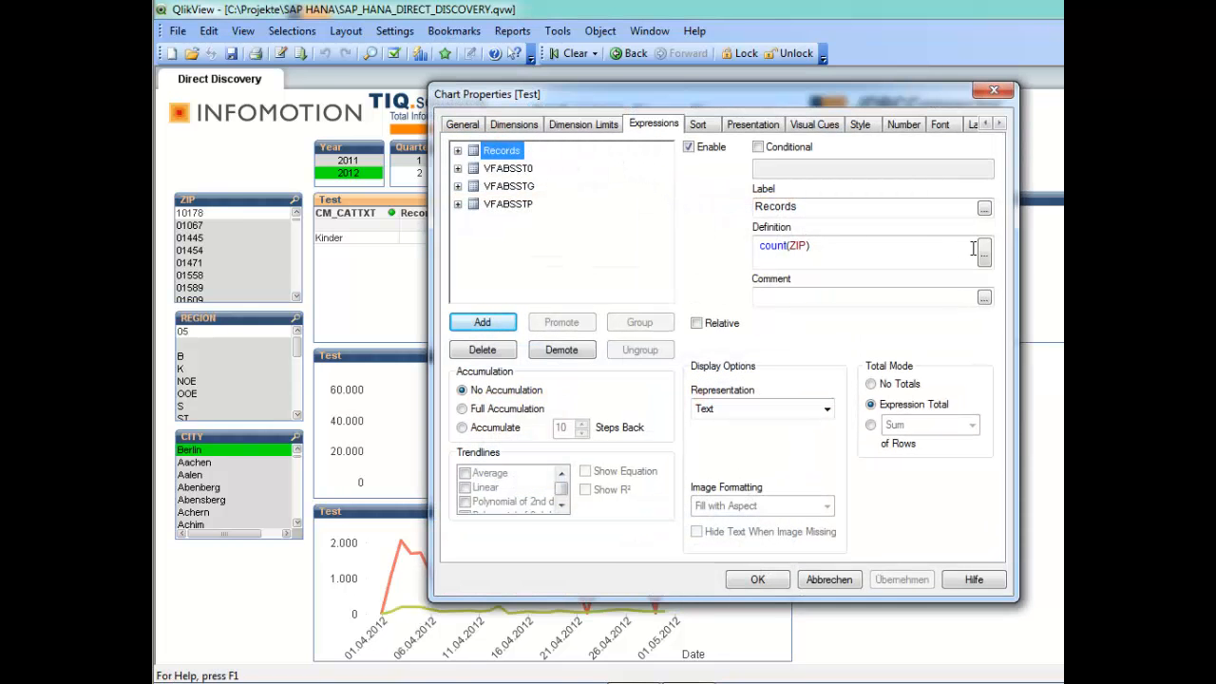
{"action": "left_click", "coordinate": [984, 252]}
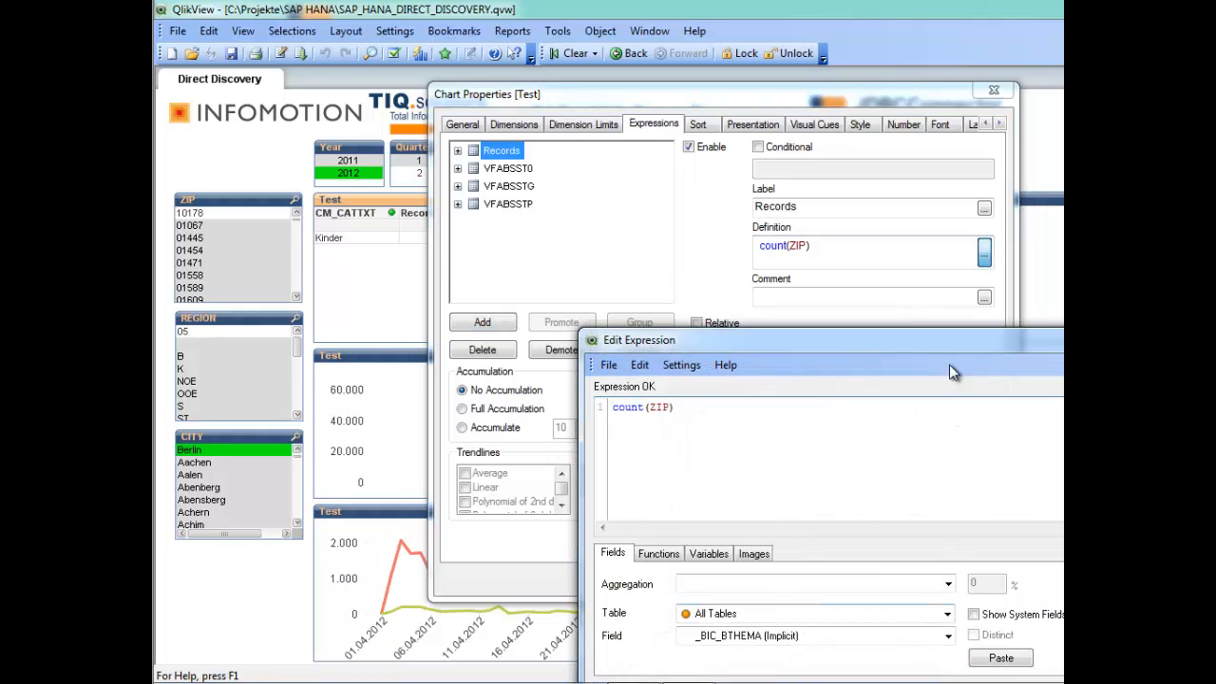
{"action": "left_click_drag", "start_coordinate": [927, 337], "coordinate": [634, 188]}
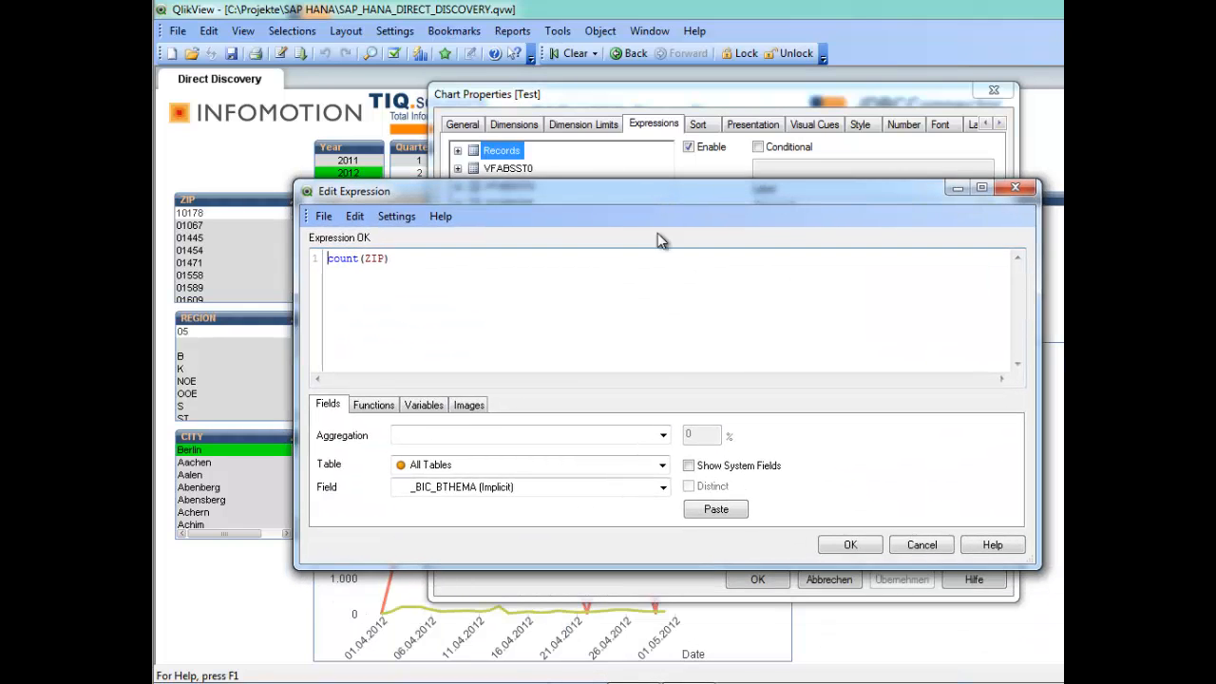
{"action": "left_click", "coordinate": [662, 486]}
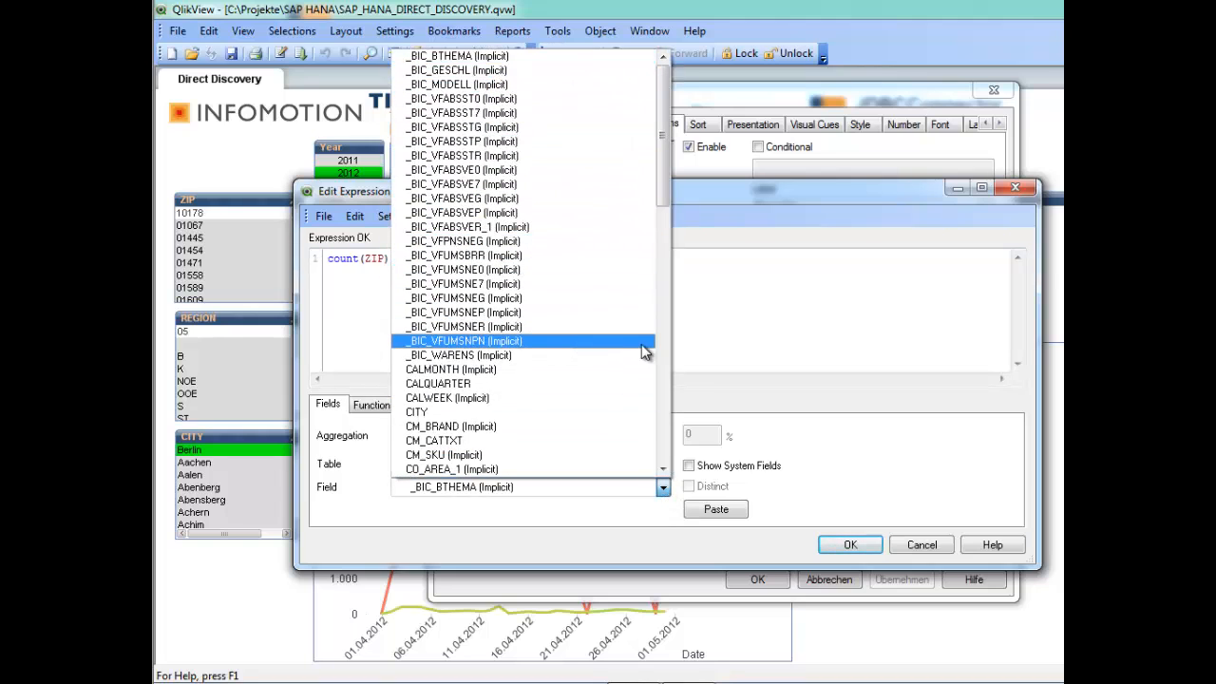
{"action": "left_click", "coordinate": [825, 335]}
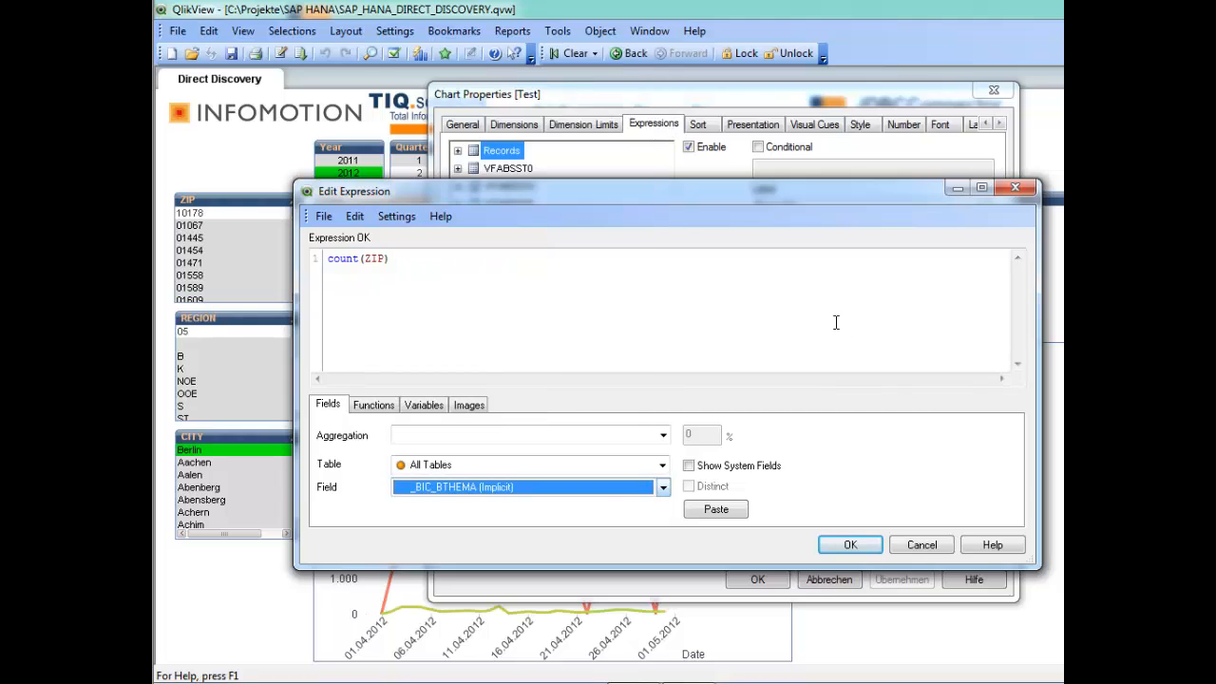
{"action": "left_click", "coordinate": [1012, 187]}
{"action": "left_click", "coordinate": [518, 169]}
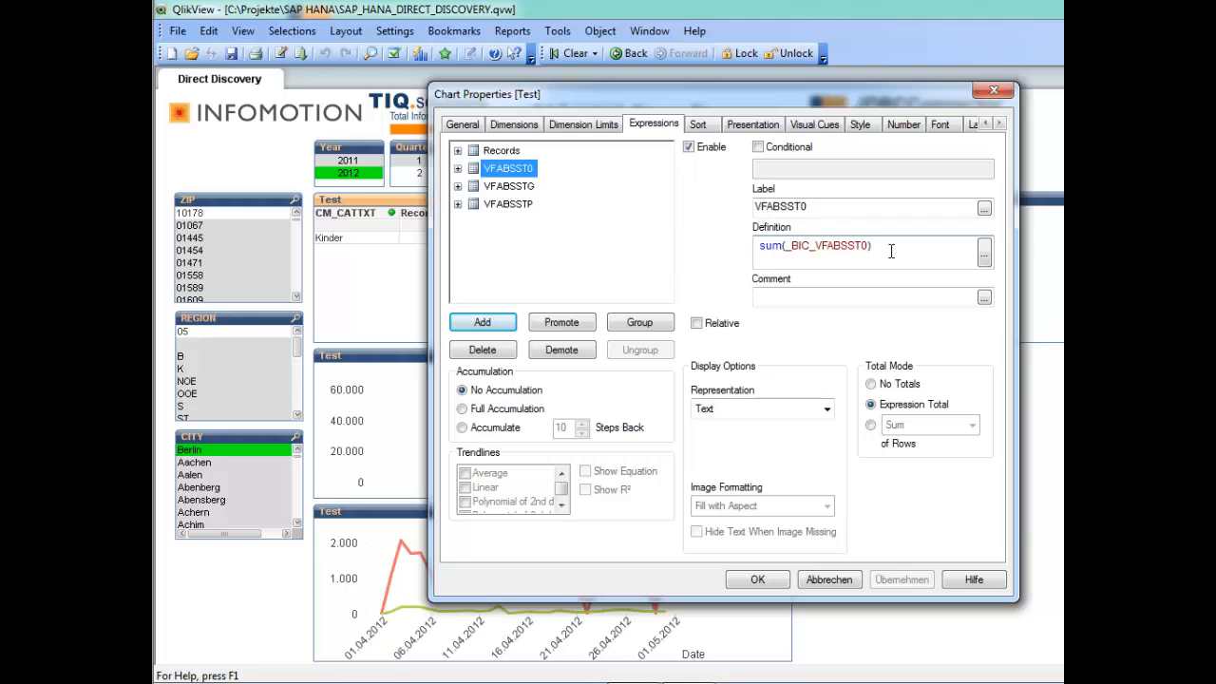
{"action": "left_click", "coordinate": [831, 580]}
Clear all current selections in the document.
{"action": "left_click", "coordinate": [554, 52]}
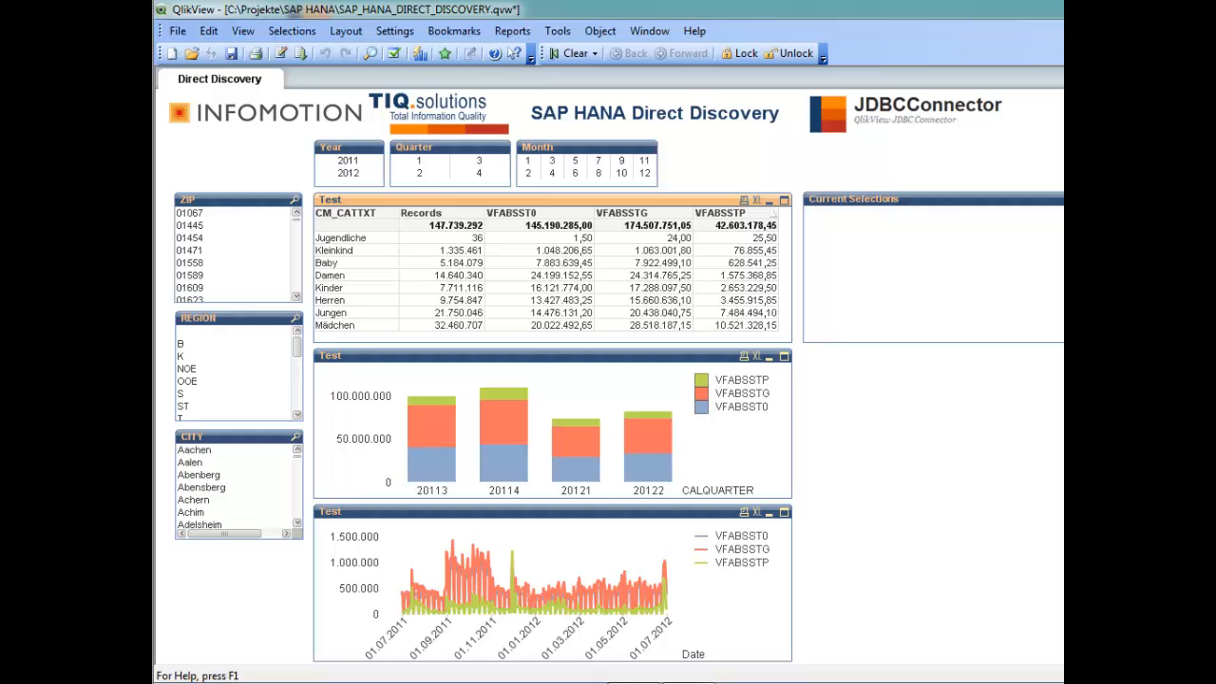
Open the JDBCConnector website from the logo, approving the application launch.
{"action": "left_click", "coordinate": [920, 115]}
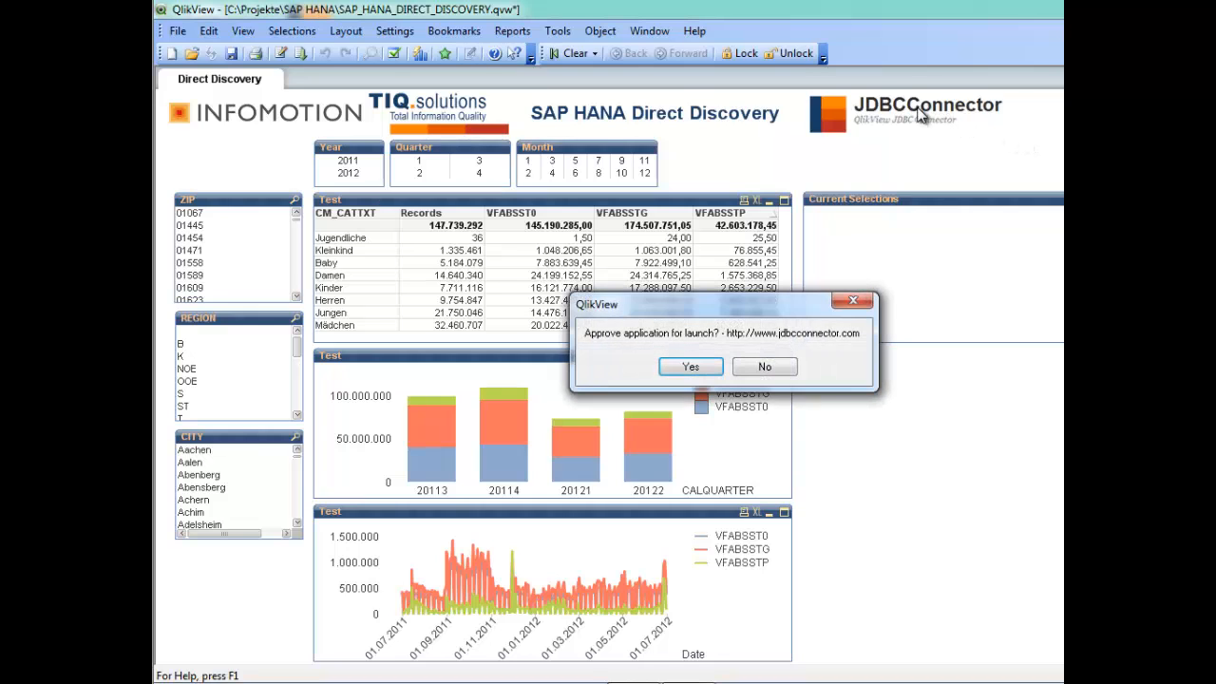
{"action": "left_click", "coordinate": [682, 367]}
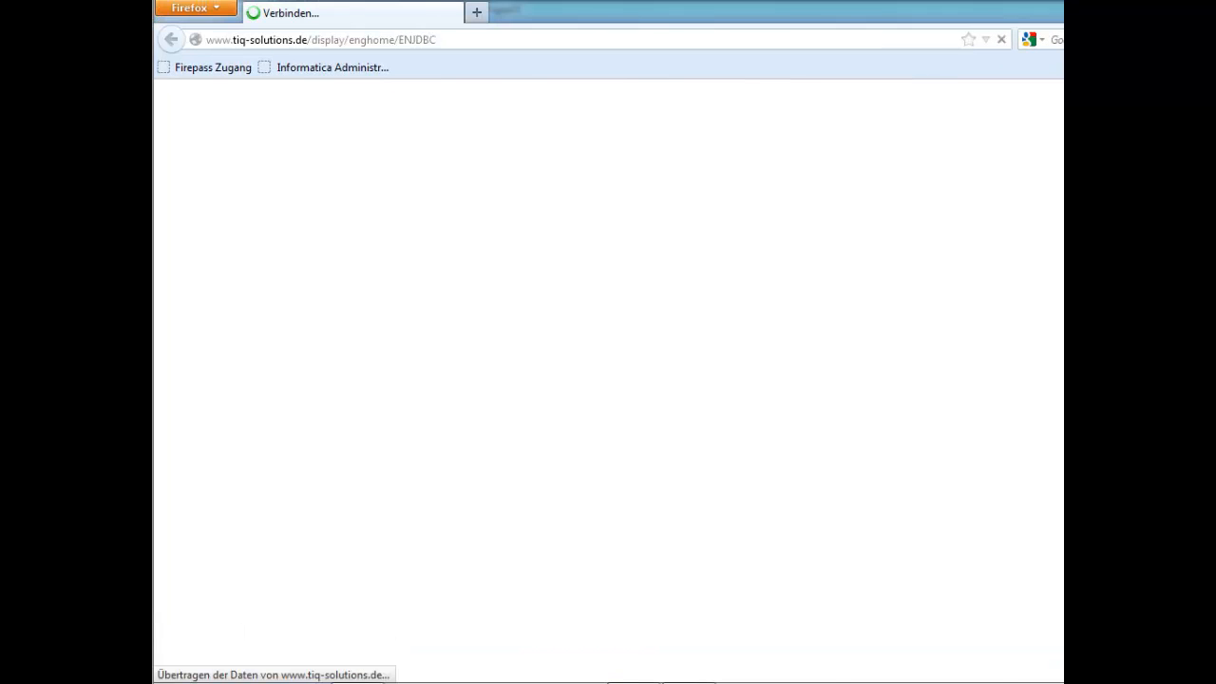
Scroll through the QlikView JDBC Connector product page to read its description and supported data sources.
{"action": "scroll", "coordinate": [608, 380], "scroll_direction": "down", "scroll_amount": 1}
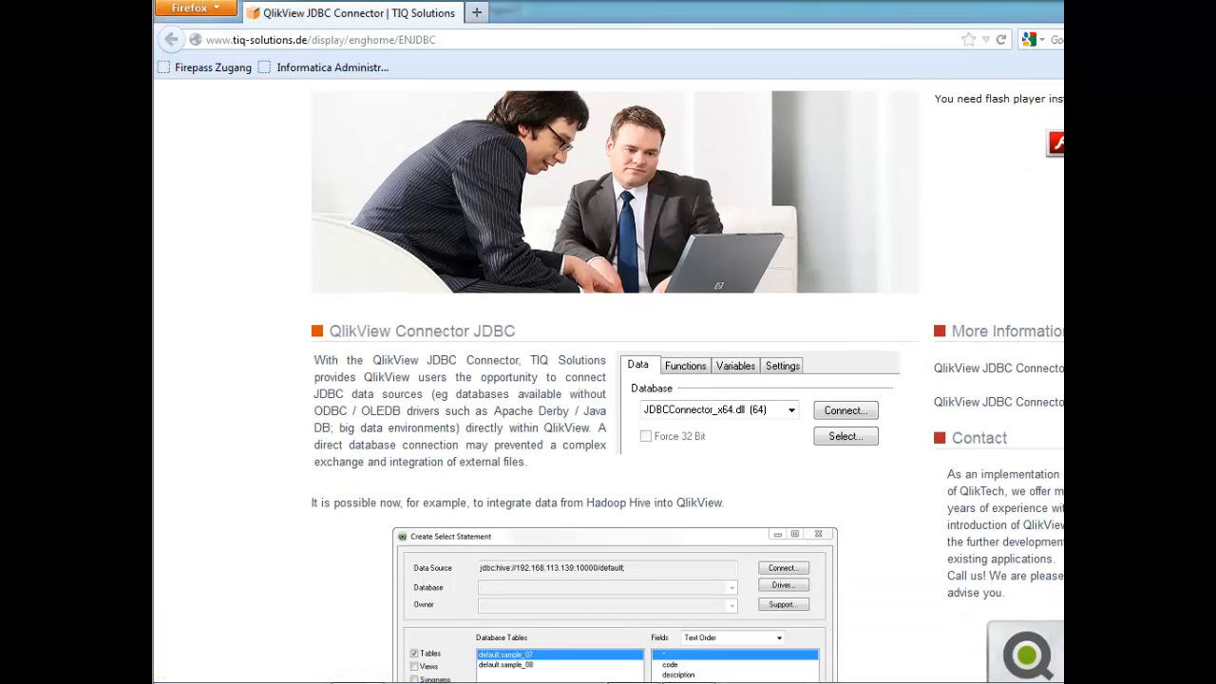
{"action": "scroll", "coordinate": [687, 380], "scroll_direction": "down", "scroll_amount": 4}
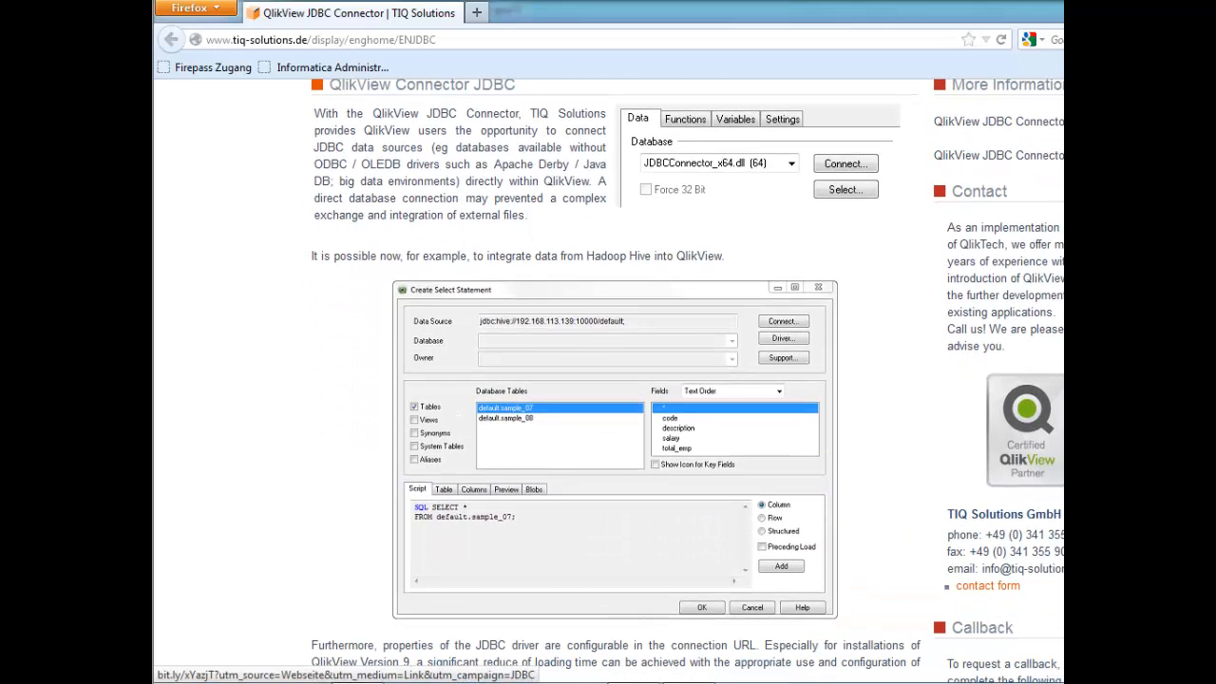
{"action": "scroll", "coordinate": [687, 380], "scroll_direction": "down", "scroll_amount": 6}
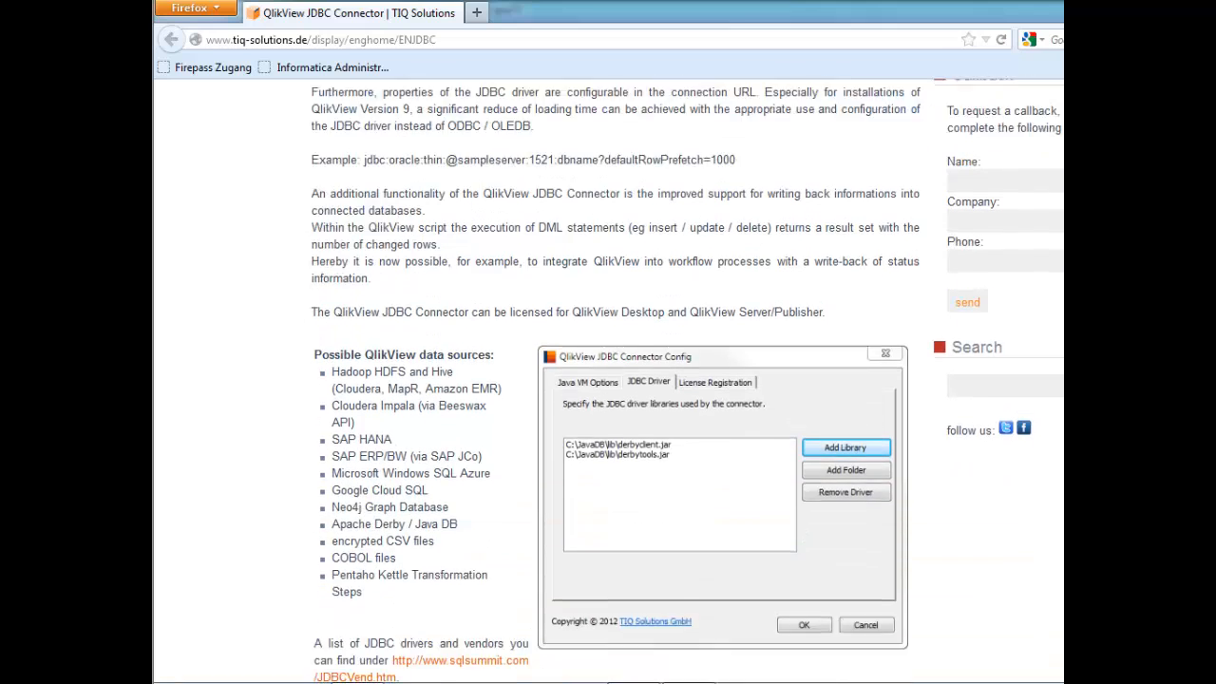
{"action": "scroll", "coordinate": [710, 358], "scroll_direction": "down", "scroll_amount": 2}
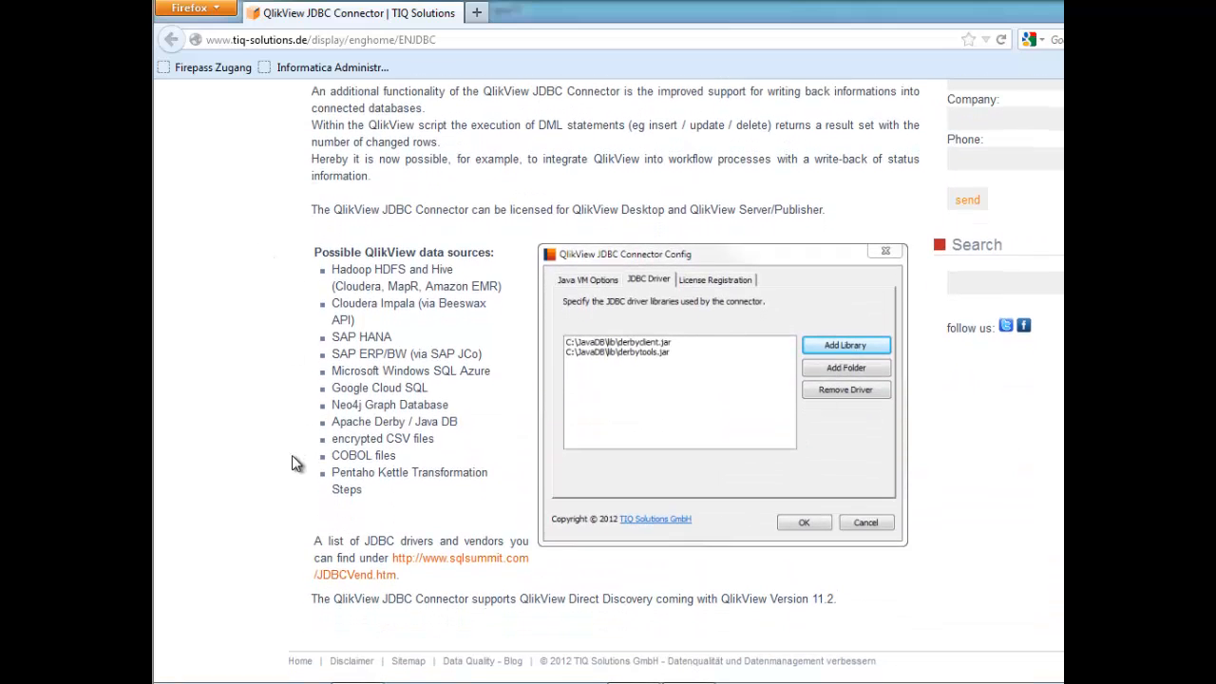